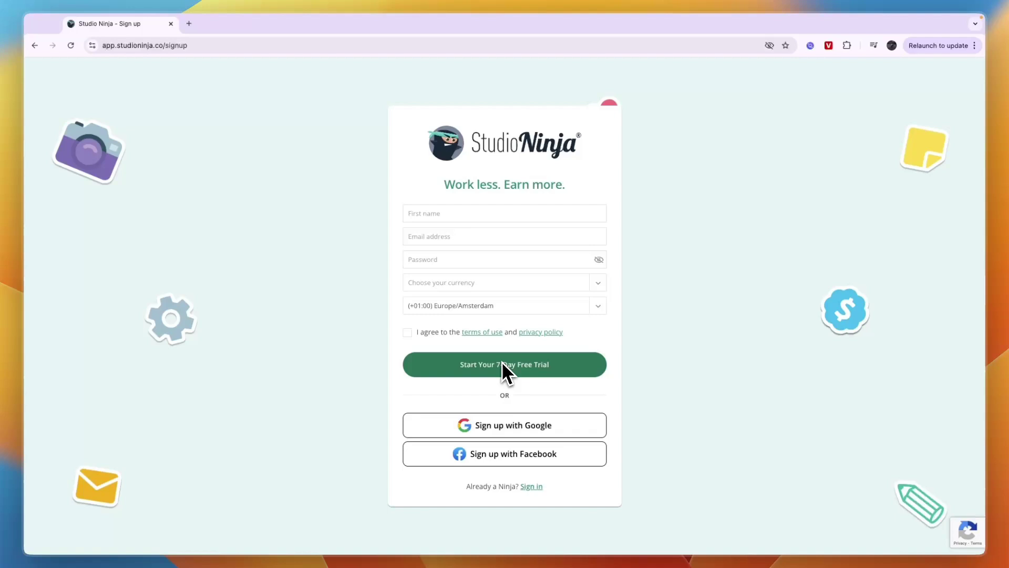
Sign up with Google, choosing EUR - Euro as the currency, and complete the signup.
click(504, 430)
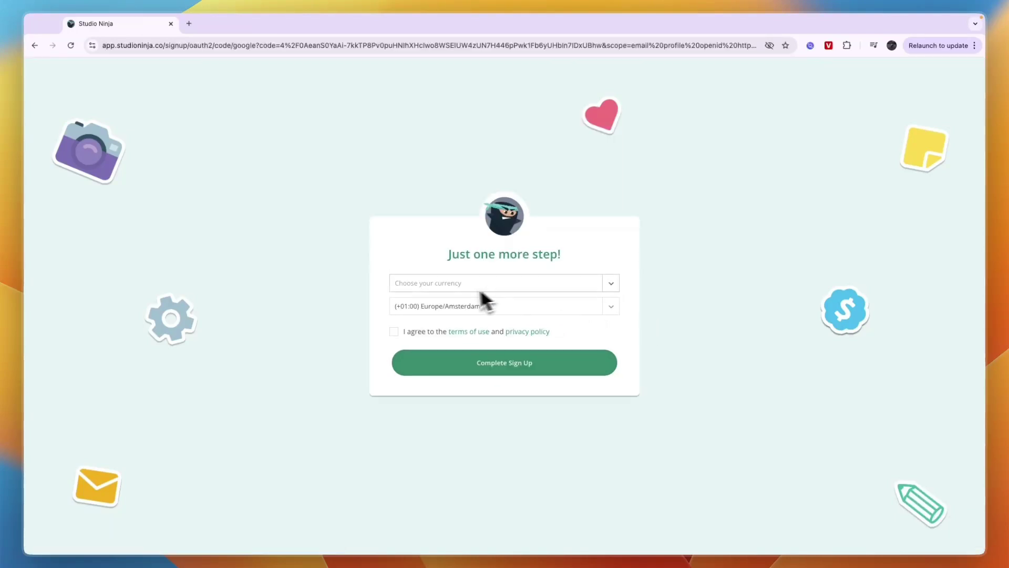
click(461, 286)
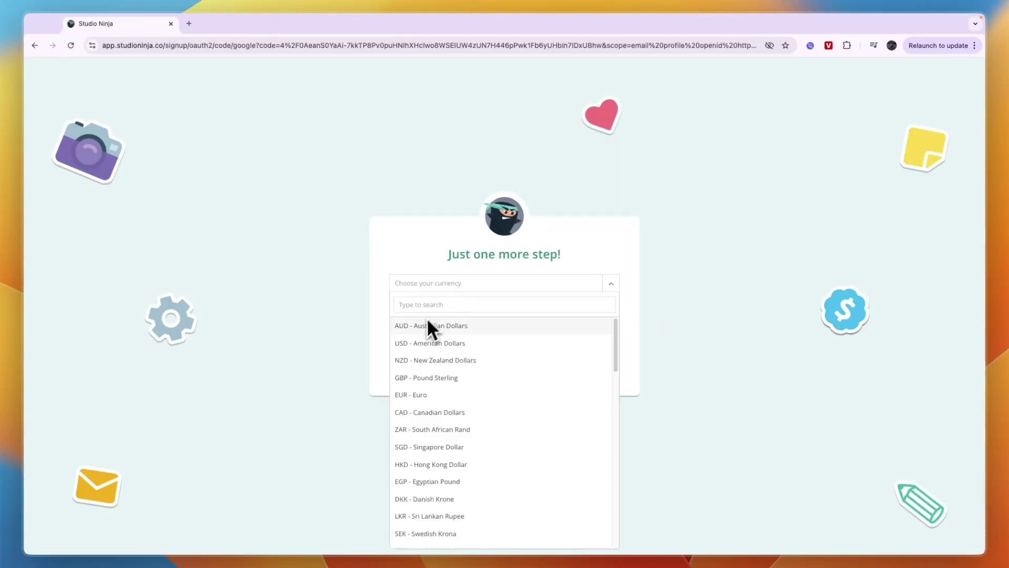
scroll(428, 320, down, 3)
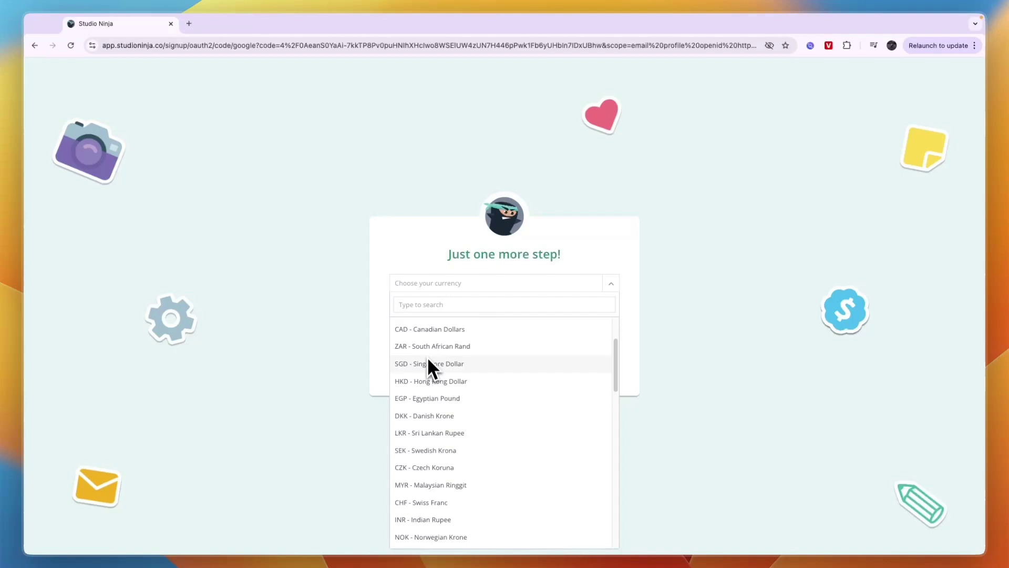
key(Escape)
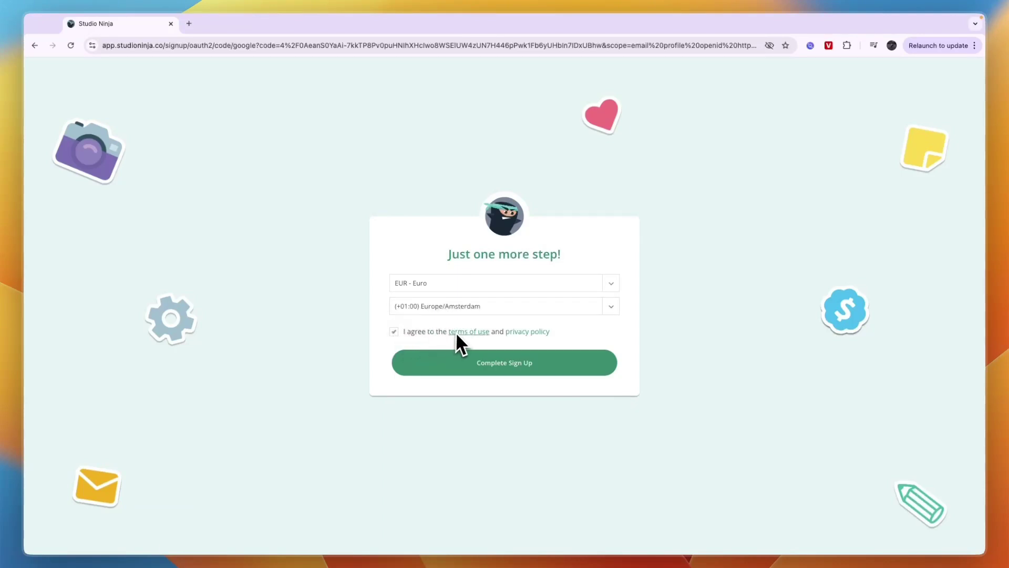
click(532, 364)
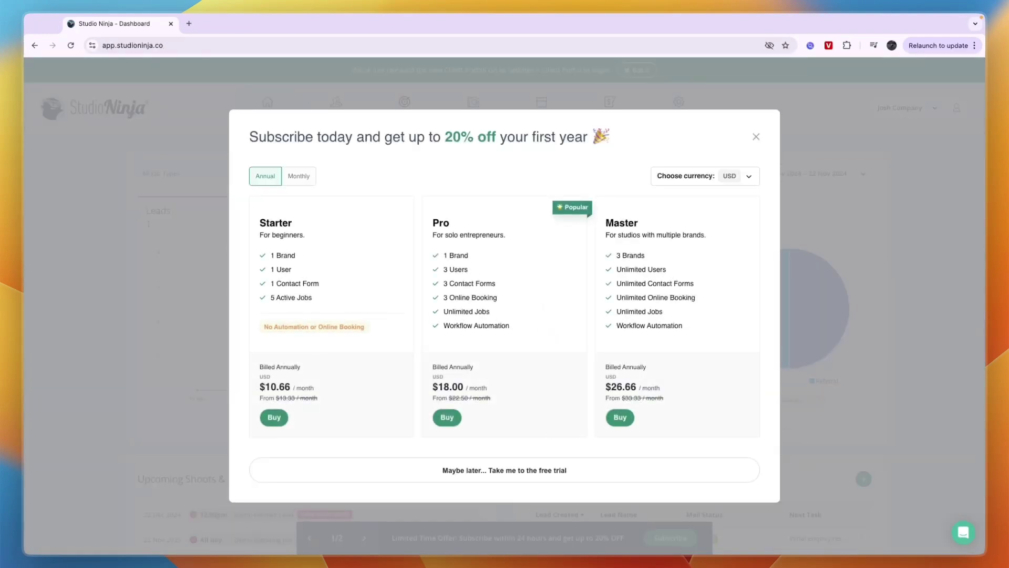
Switch the subscription plans to monthly pricing and compare the Starter and Pro plans.
click(307, 182)
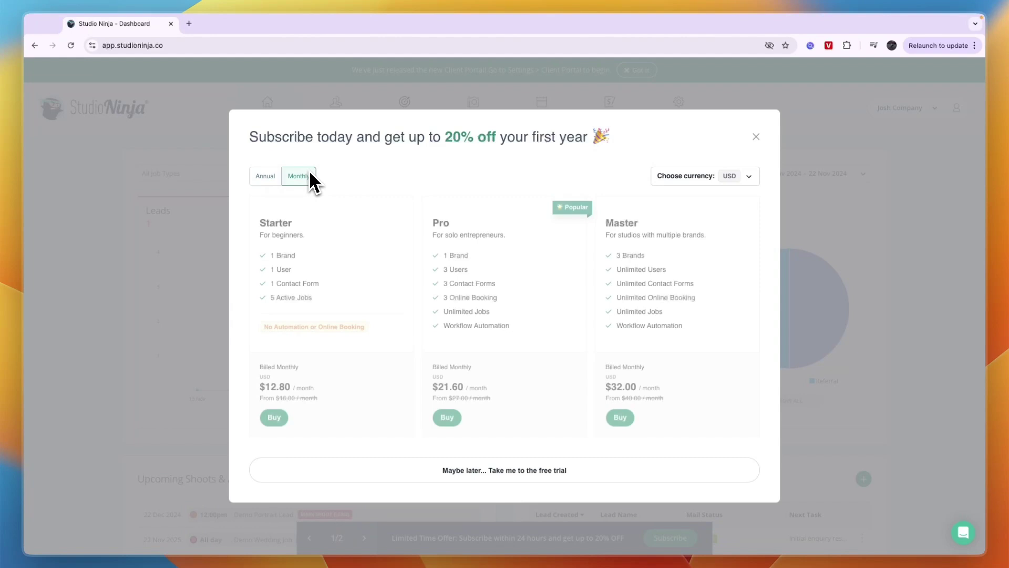
double_click(257, 226)
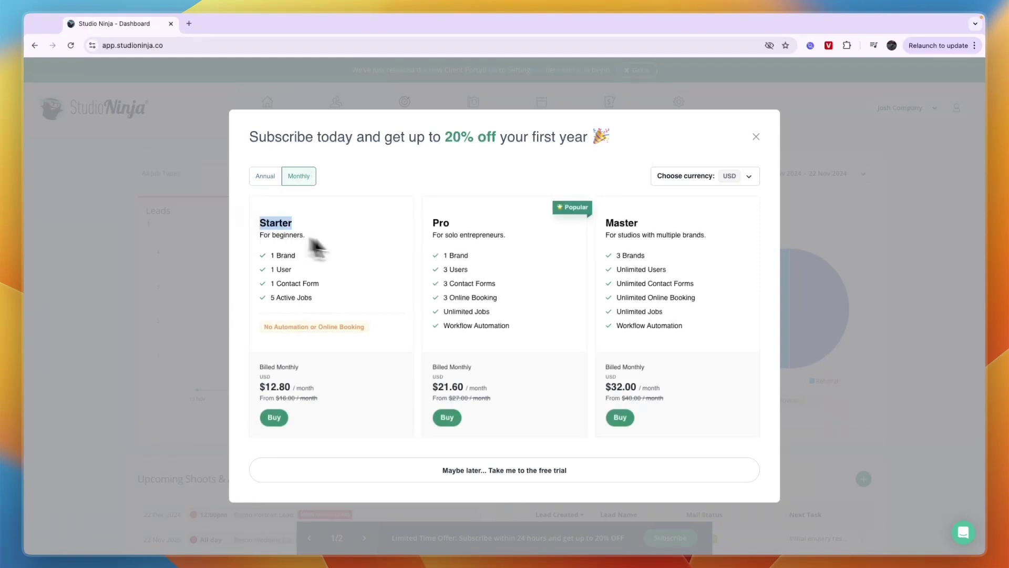
drag(443, 224, 595, 213)
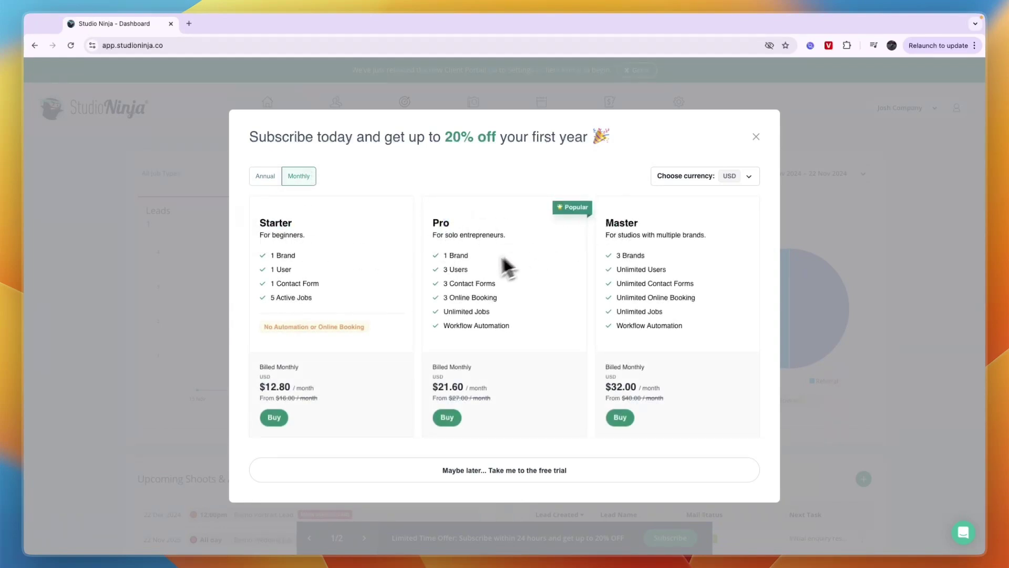
click(431, 231)
drag(493, 308, 445, 313)
Continue with the free trial and dismiss the welcome tour popups.
click(494, 471)
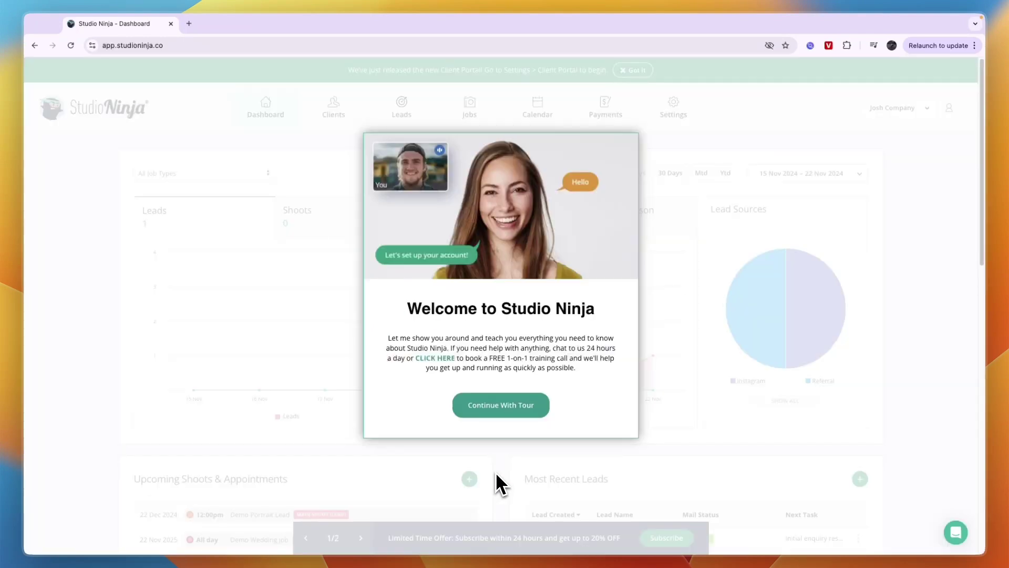
click(502, 405)
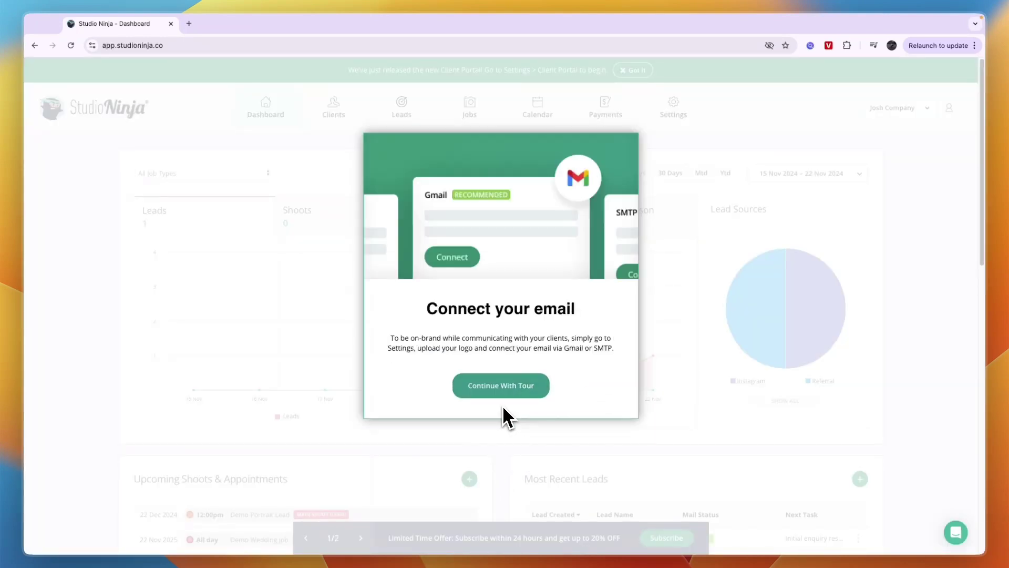
click(498, 386)
click(499, 389)
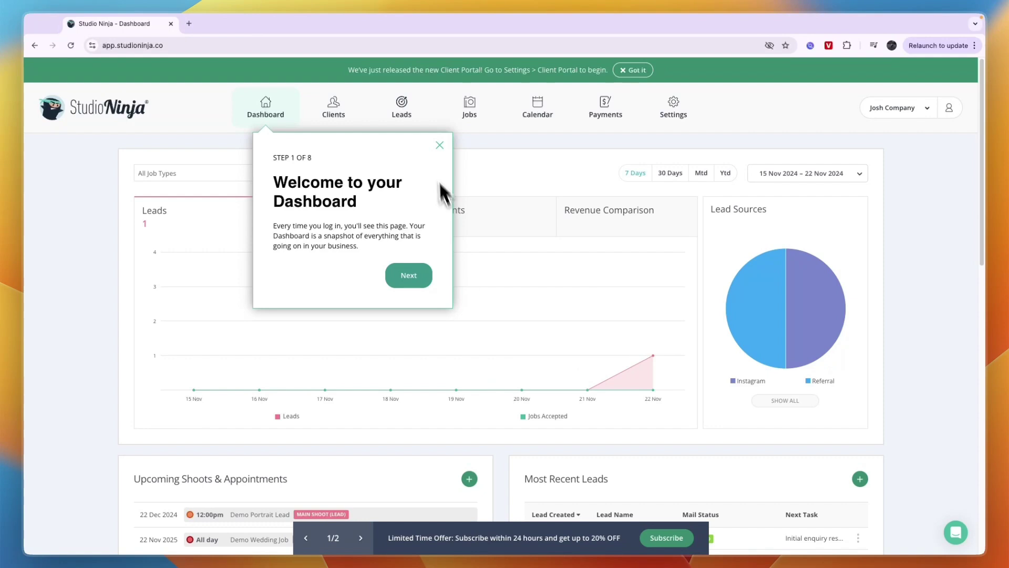
click(437, 144)
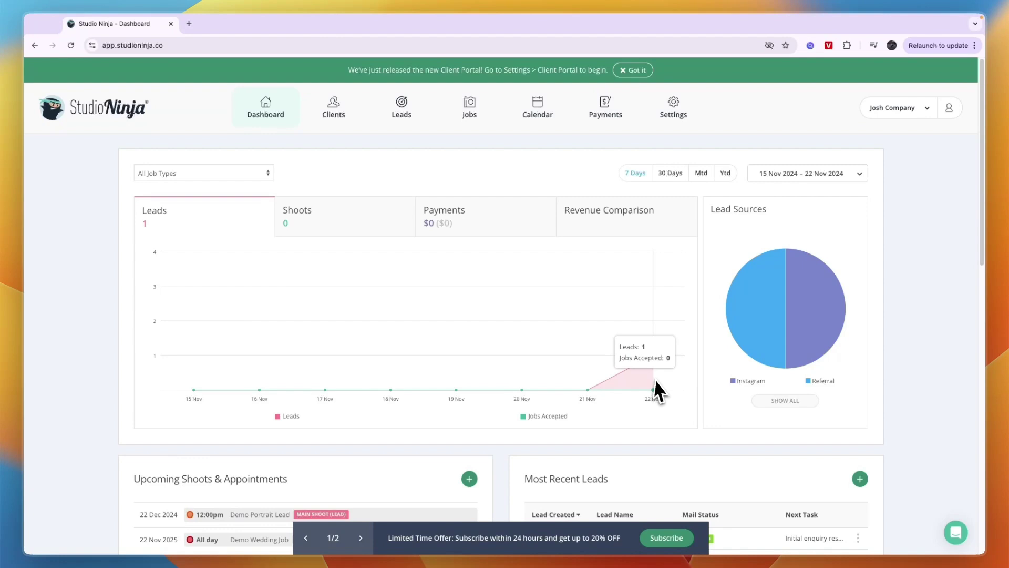
Delete the Demo Portrait Lead from the dashboard.
scroll(655, 372, down, 1)
scroll(654, 374, down, 1)
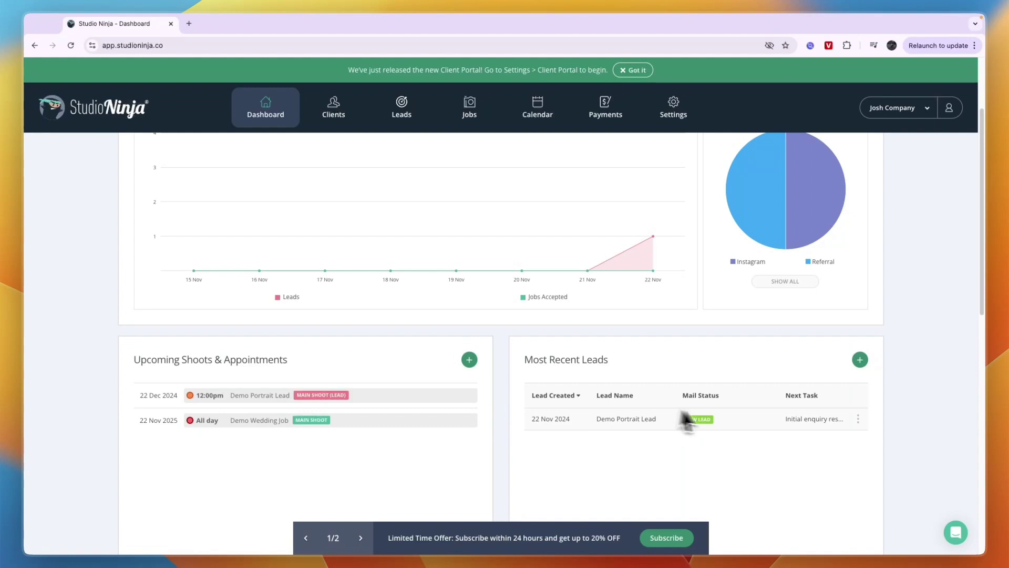
click(862, 418)
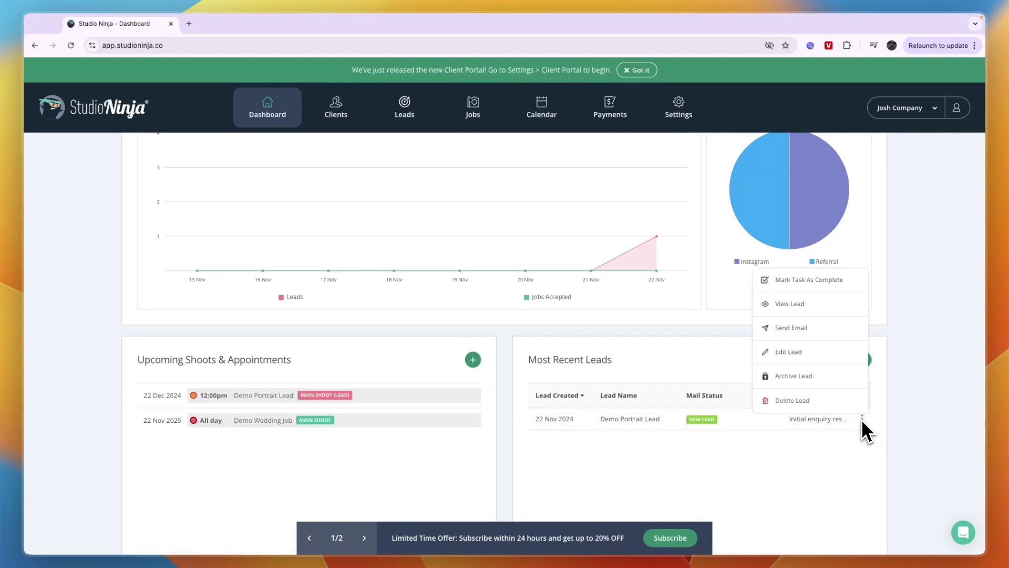
click(794, 401)
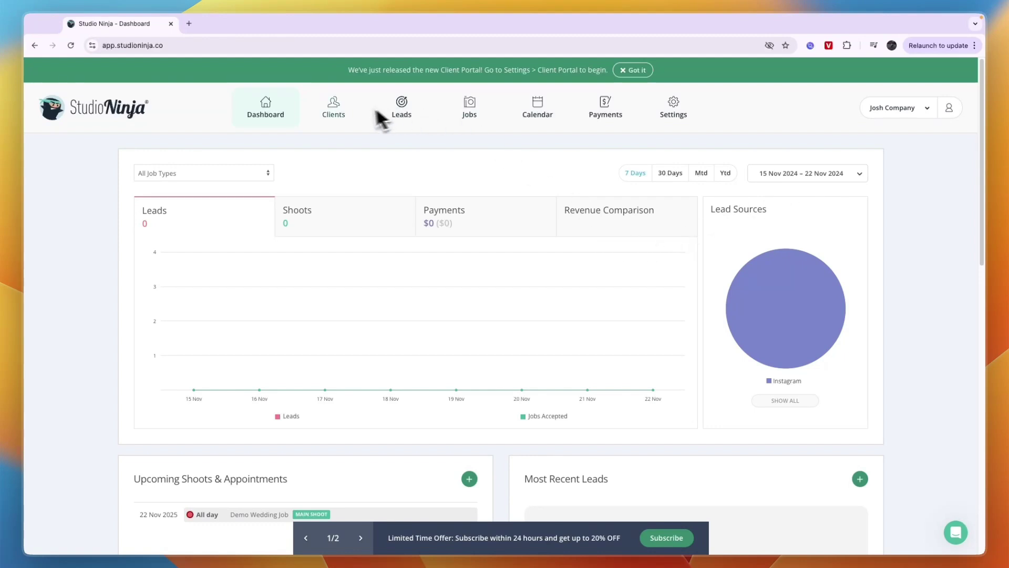
Go to Clients, dismiss its tip, and cancel out of the Add New Client form.
click(346, 105)
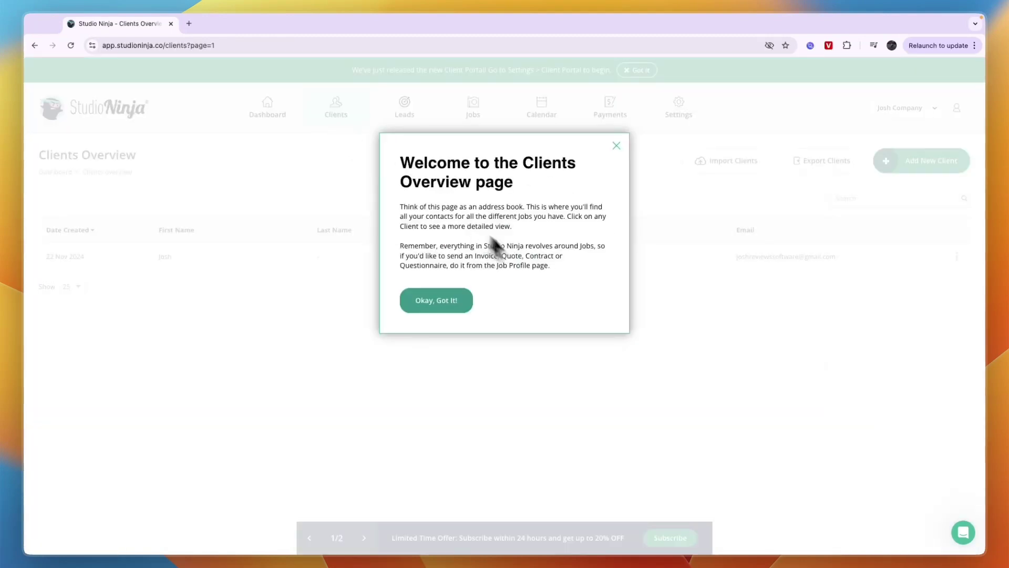
click(459, 305)
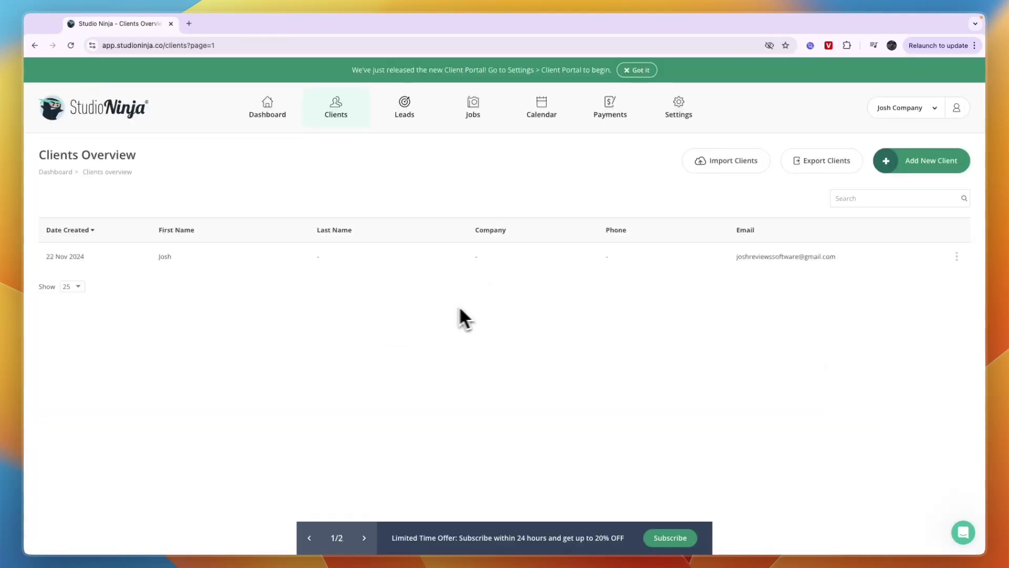
click(904, 166)
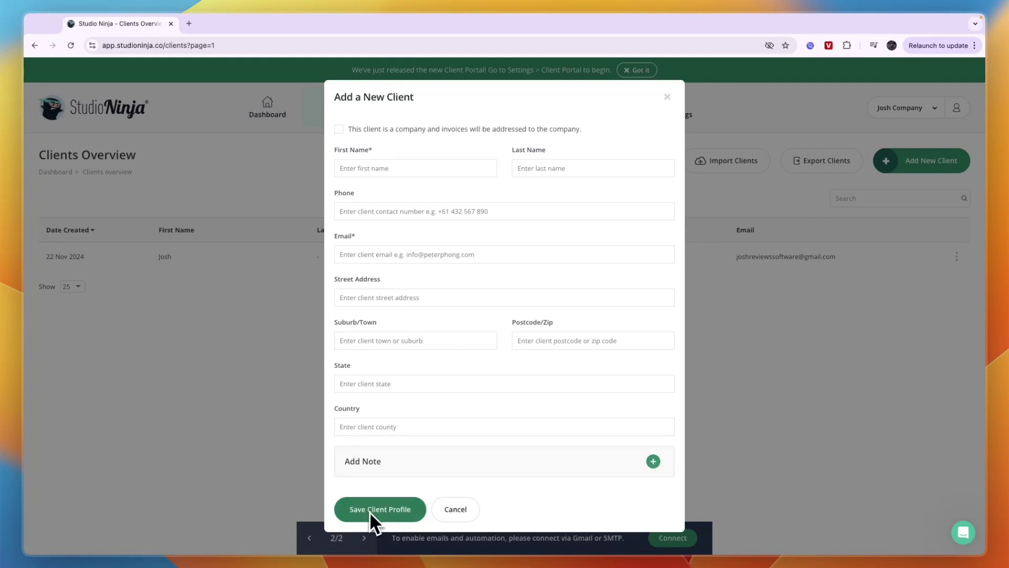
click(451, 510)
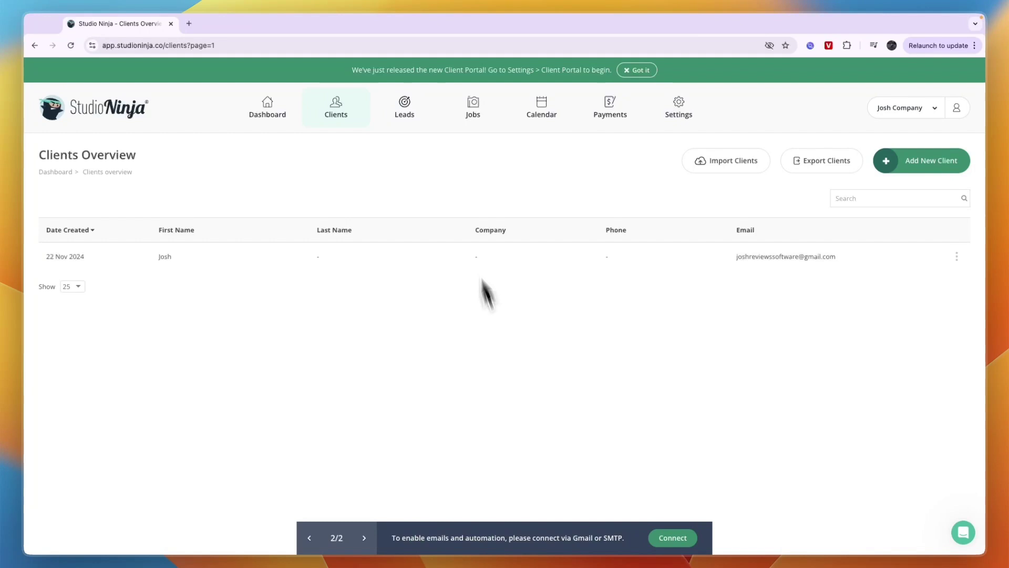
Create Wedding lead F with a main shoot on 23 Nov 2024.
click(403, 122)
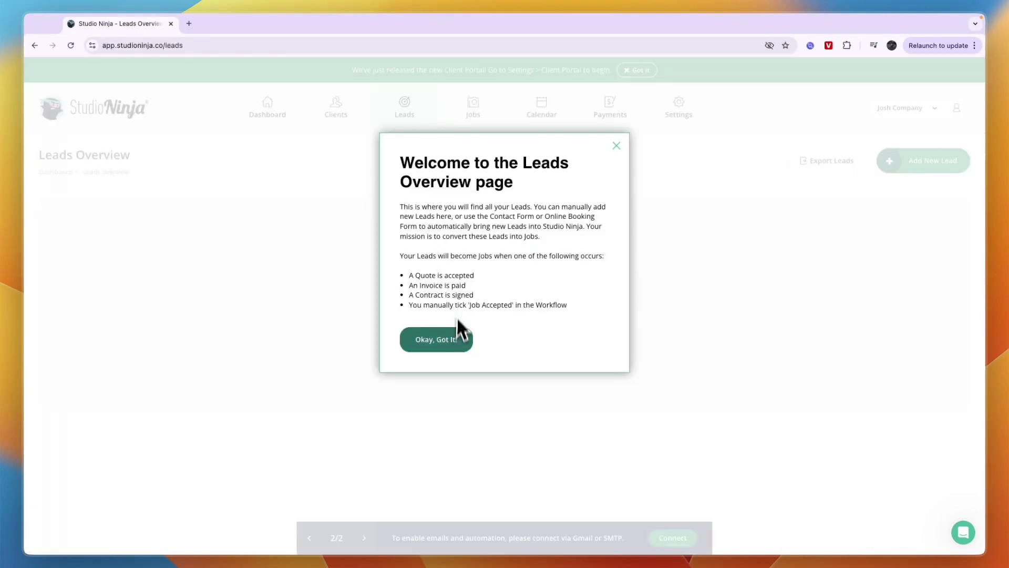
click(456, 339)
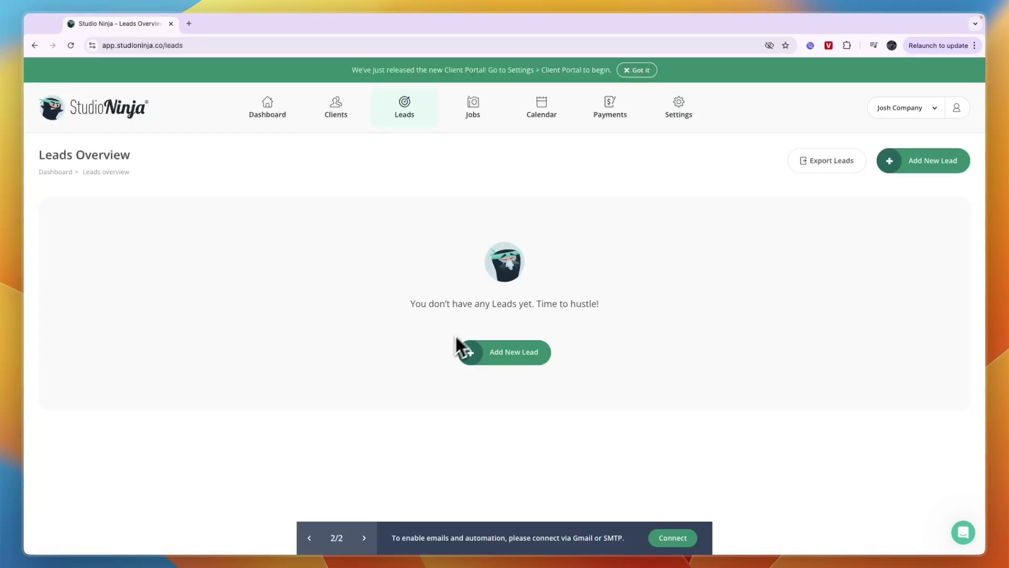
click(493, 350)
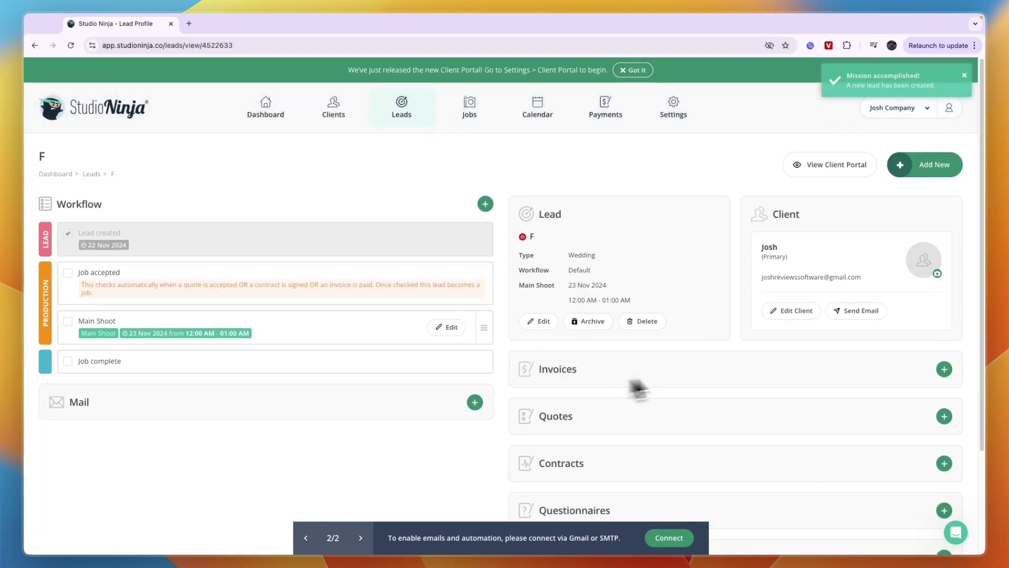
scroll(605, 311, down, 1)
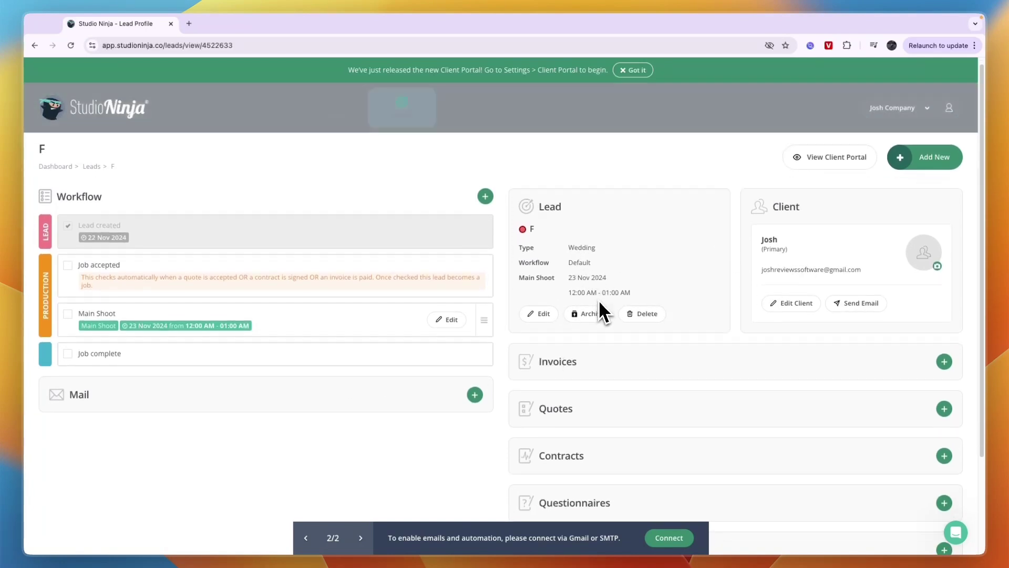
scroll(610, 347, down, 3)
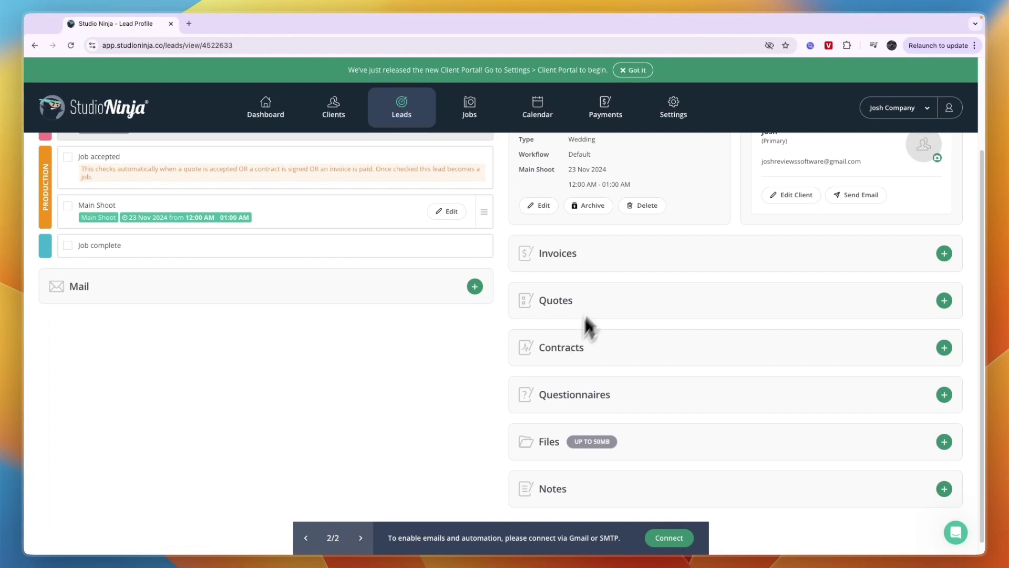
scroll(601, 363, down, 1)
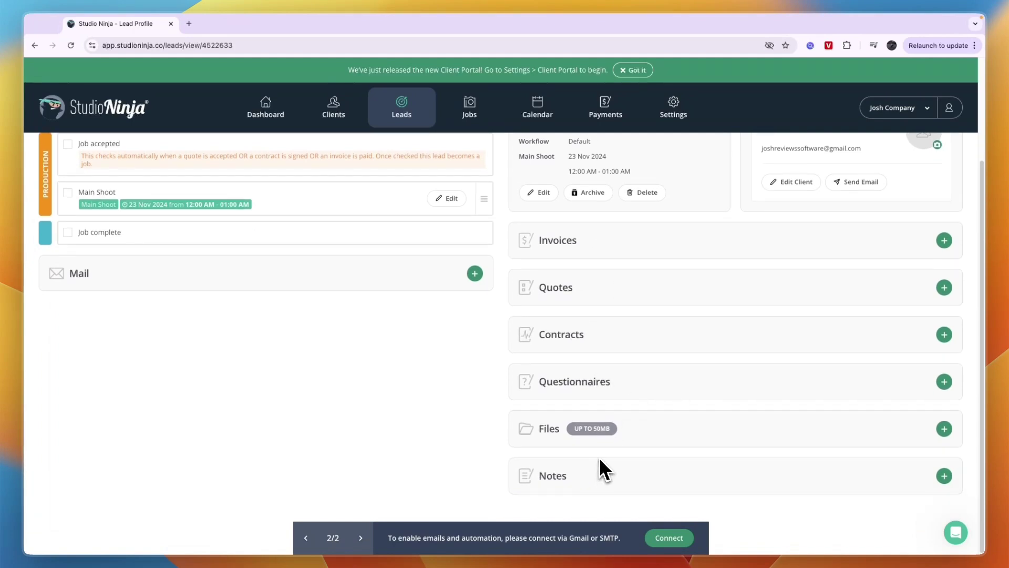
scroll(599, 457, up, 4)
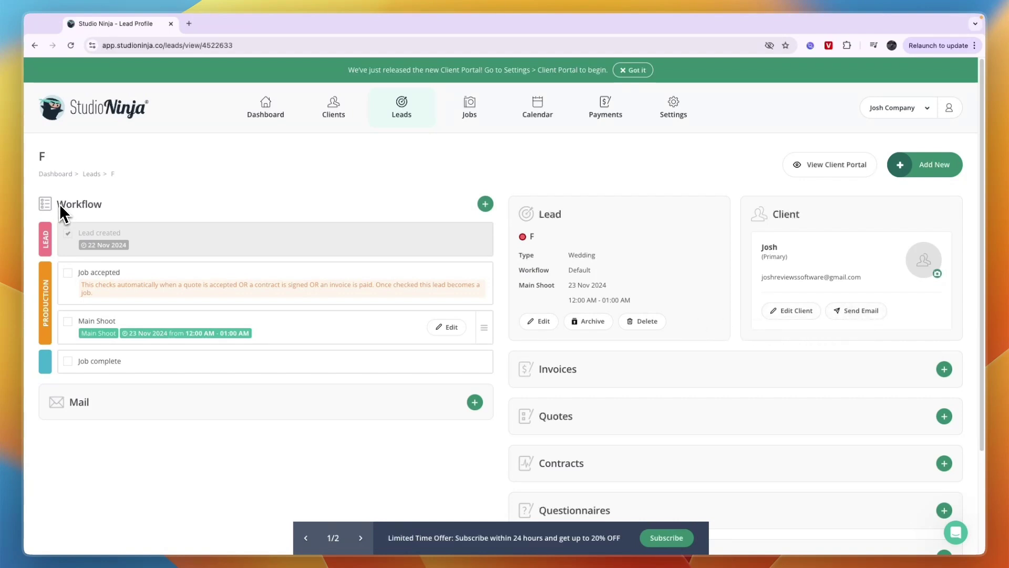
click(118, 205)
scroll(84, 352, down, 1)
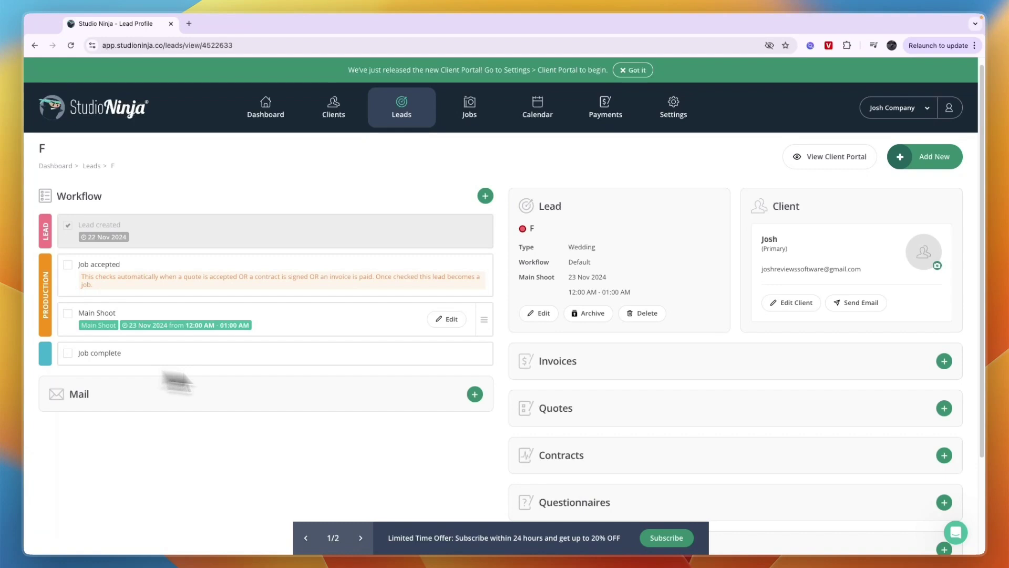
Add a 'Payment received' to-do due 24 Nov 2024 to the lead's workflow.
click(485, 196)
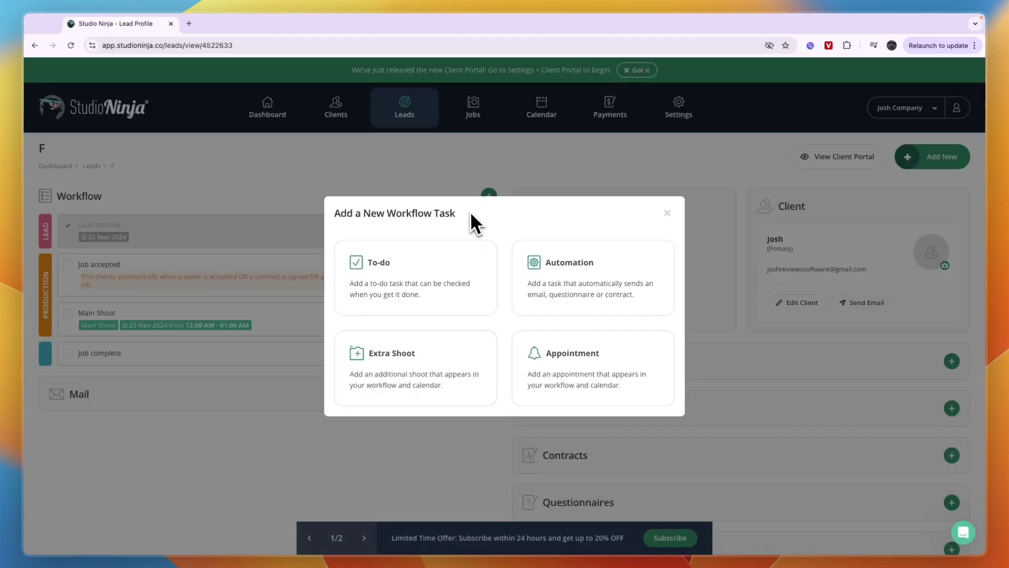
click(423, 301)
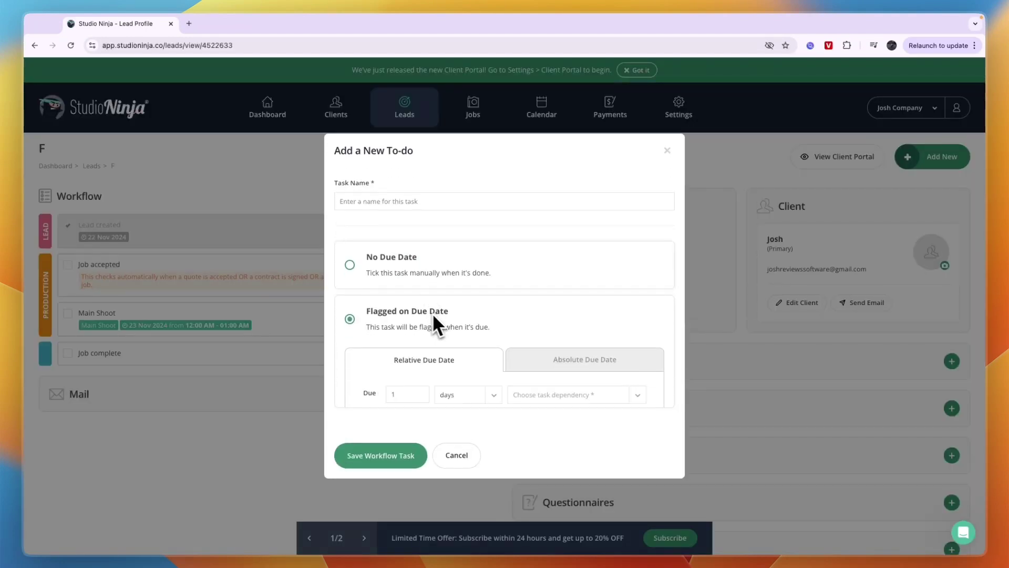
click(389, 194)
text(Payment recei)
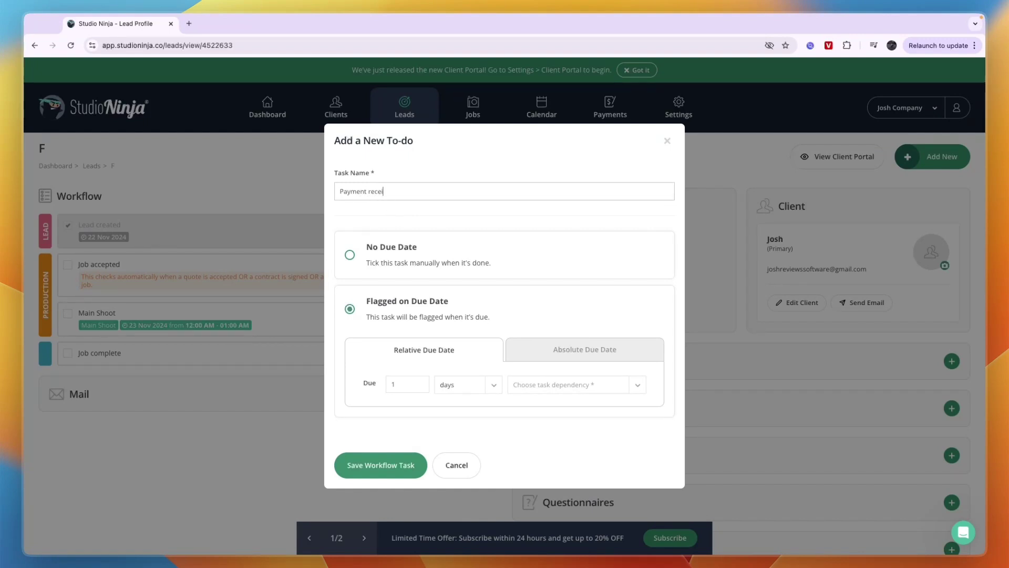
text(ved)
click(392, 476)
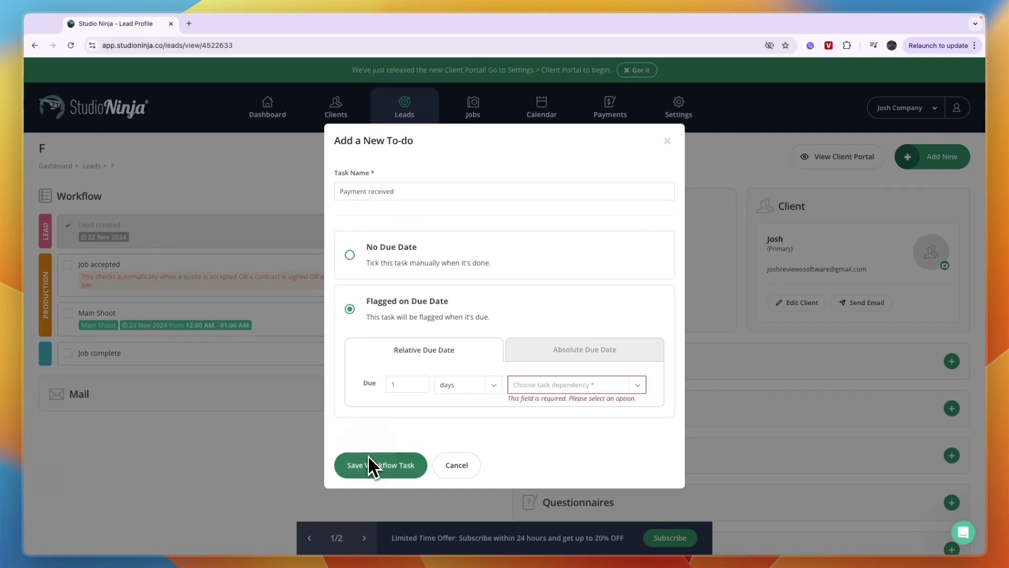
click(547, 387)
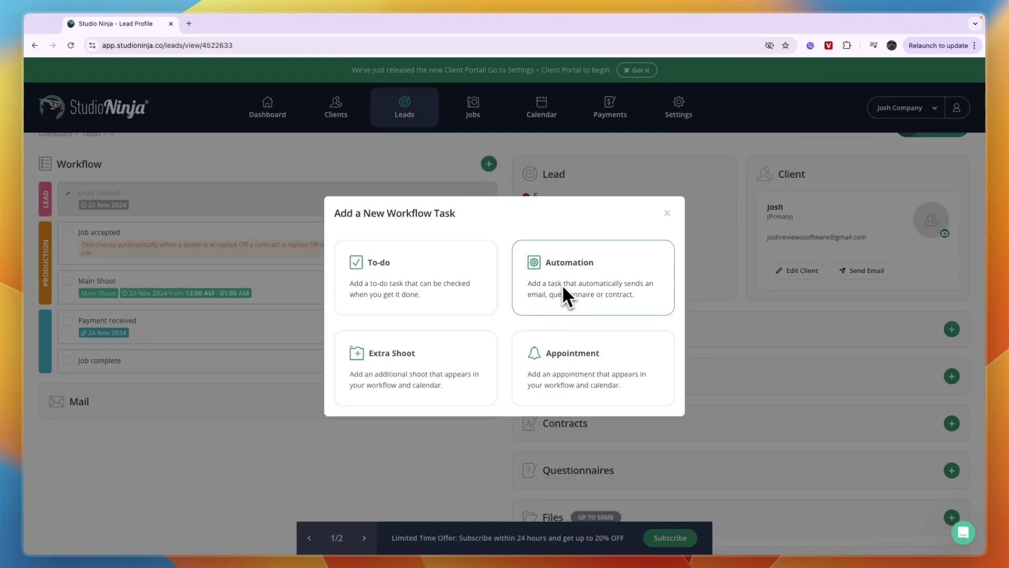
Create an automation task named 'Contract' that sends the Sample Wedding Contract.
click(599, 303)
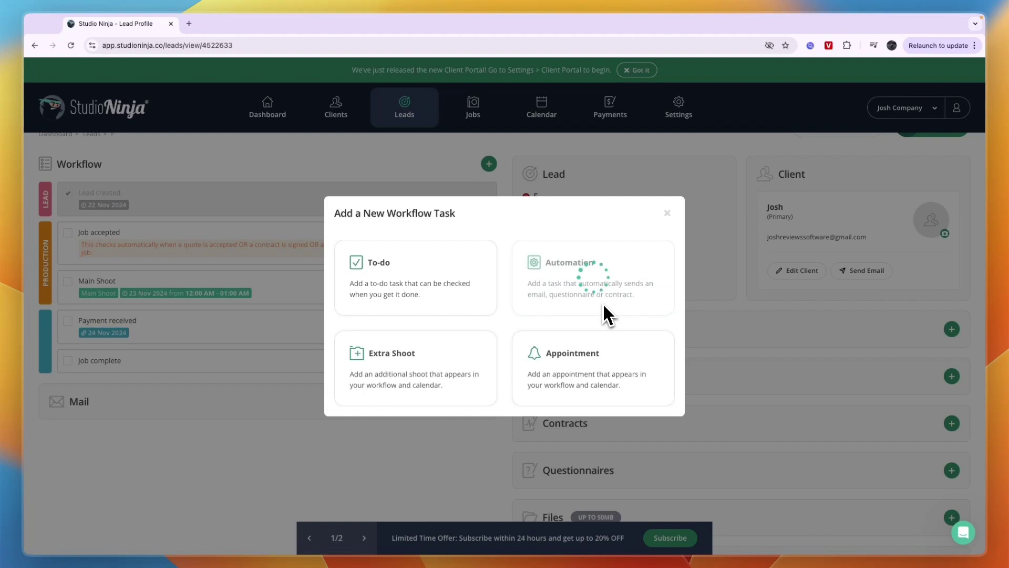
click(393, 321)
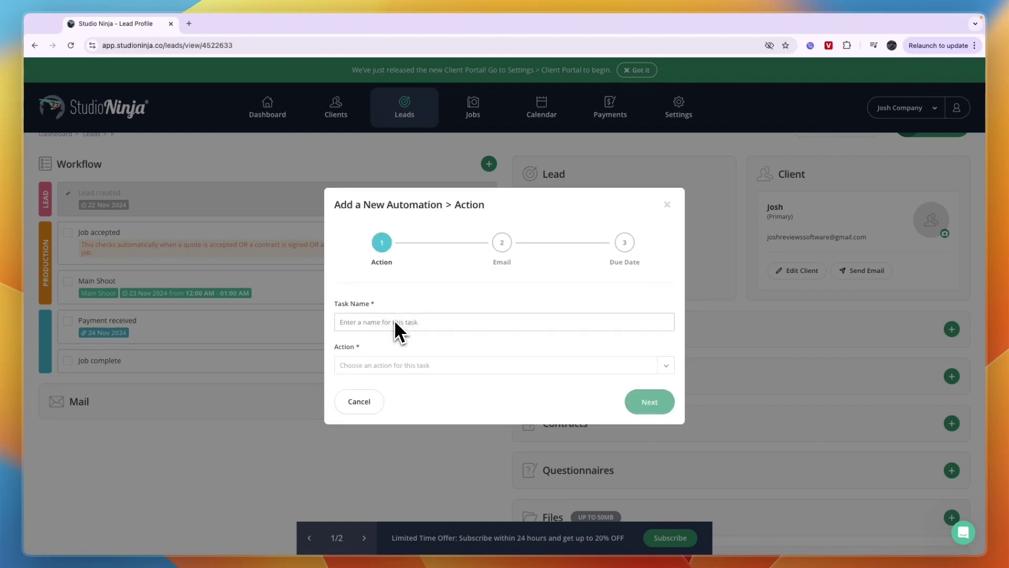
text(Contract)
click(381, 365)
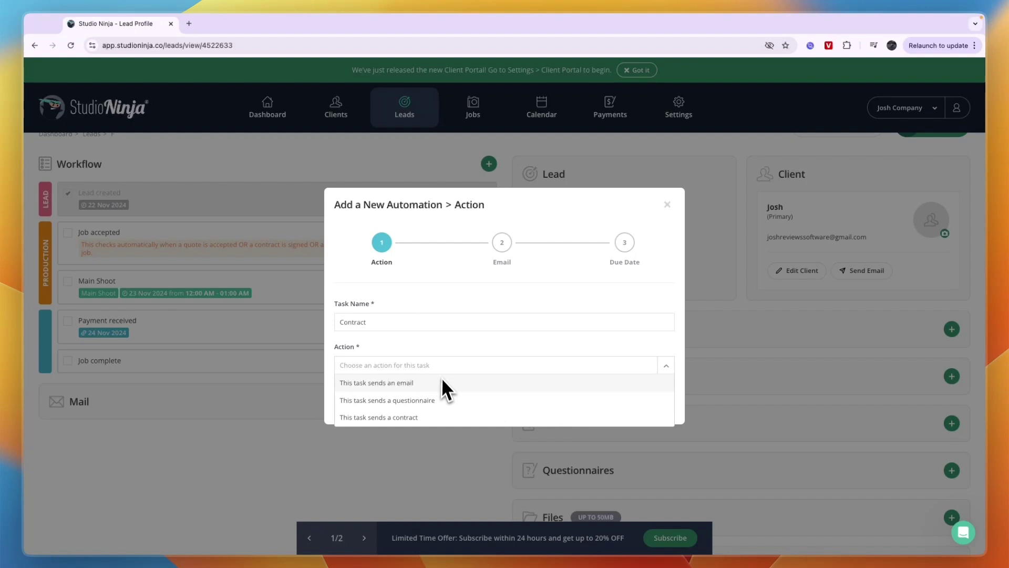
click(397, 416)
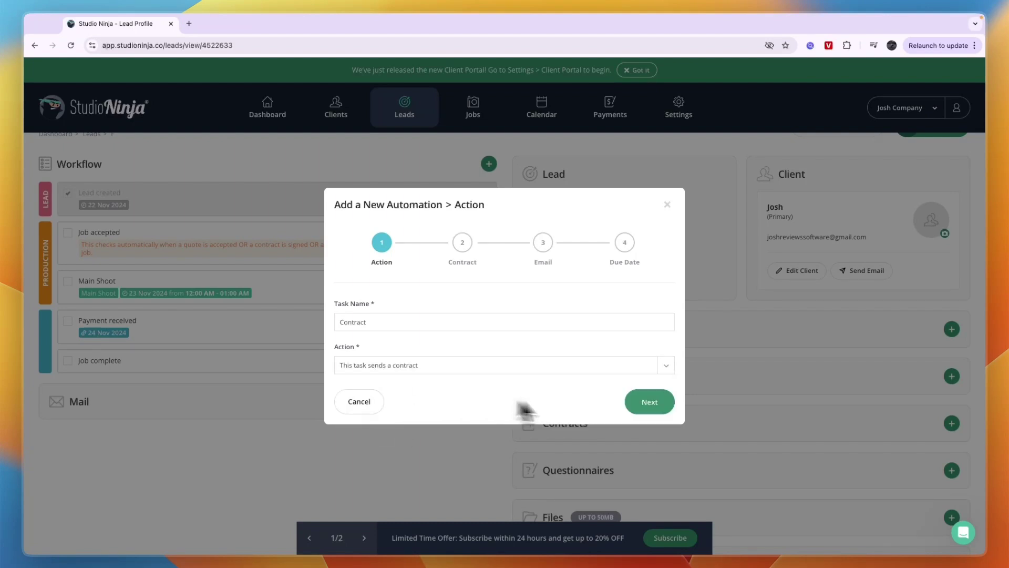
click(656, 405)
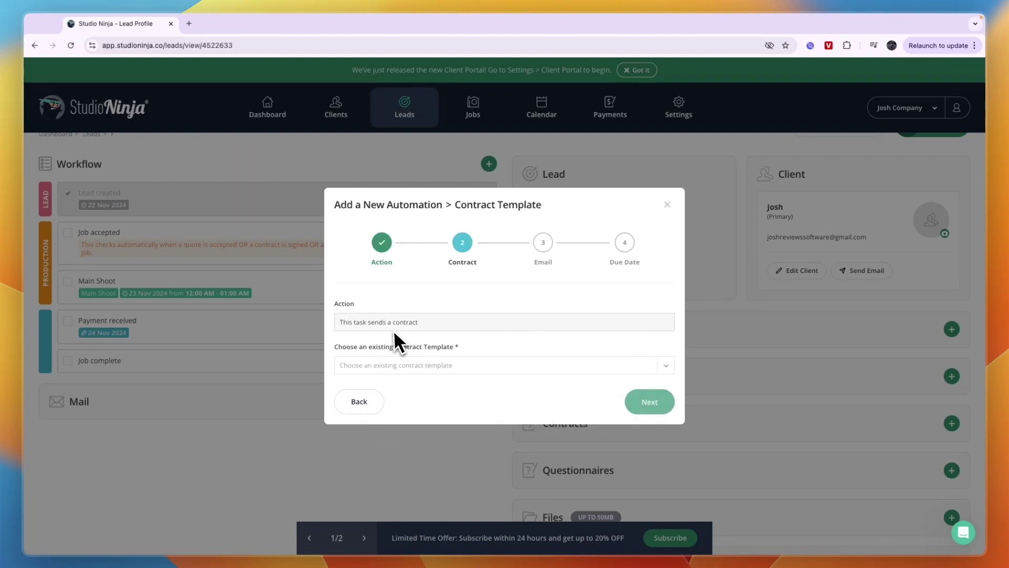
click(381, 371)
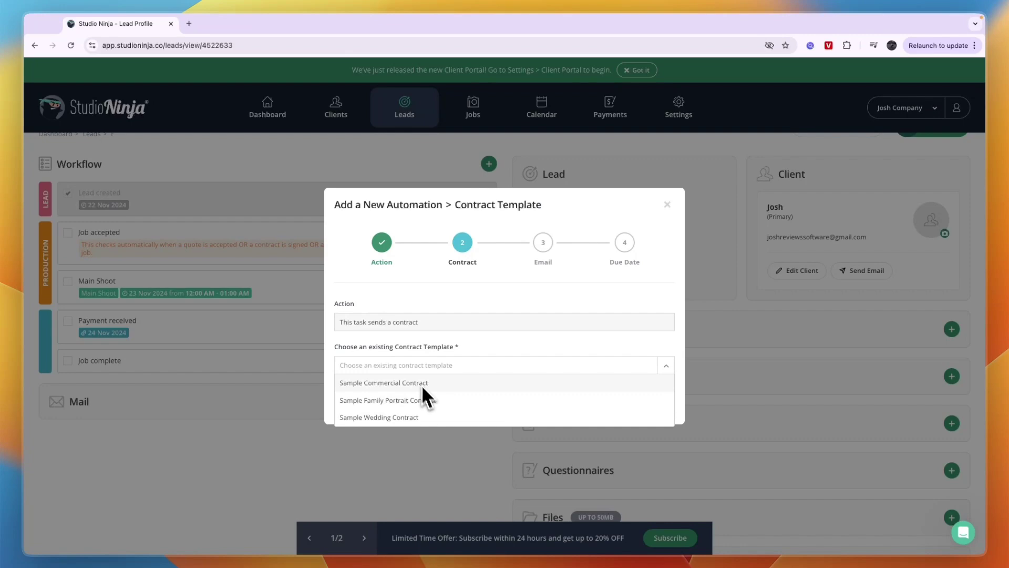
click(423, 417)
Schedule the Contract automation for 1 day after job accepted and save it.
scroll(434, 367, down, 20)
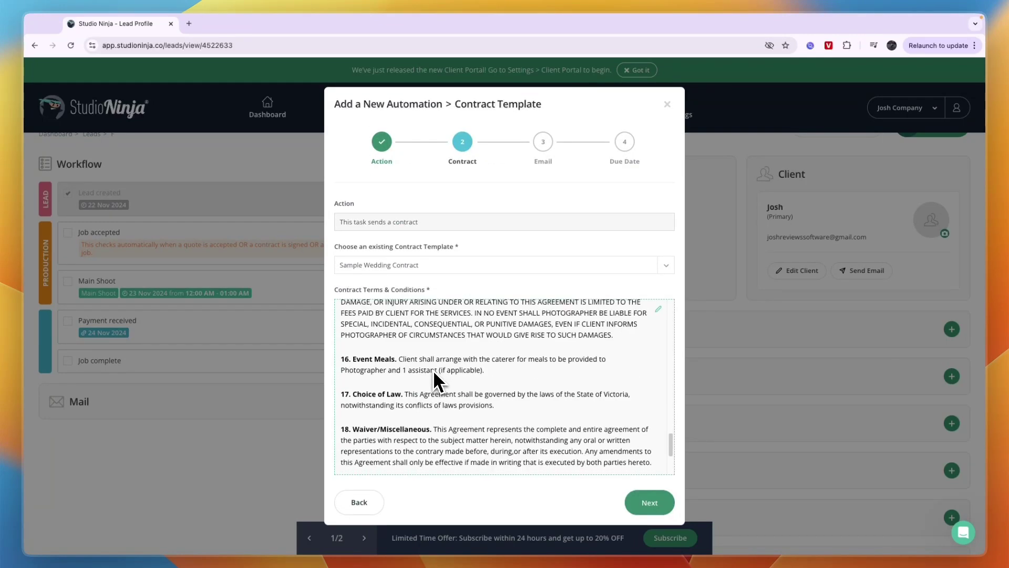
click(648, 503)
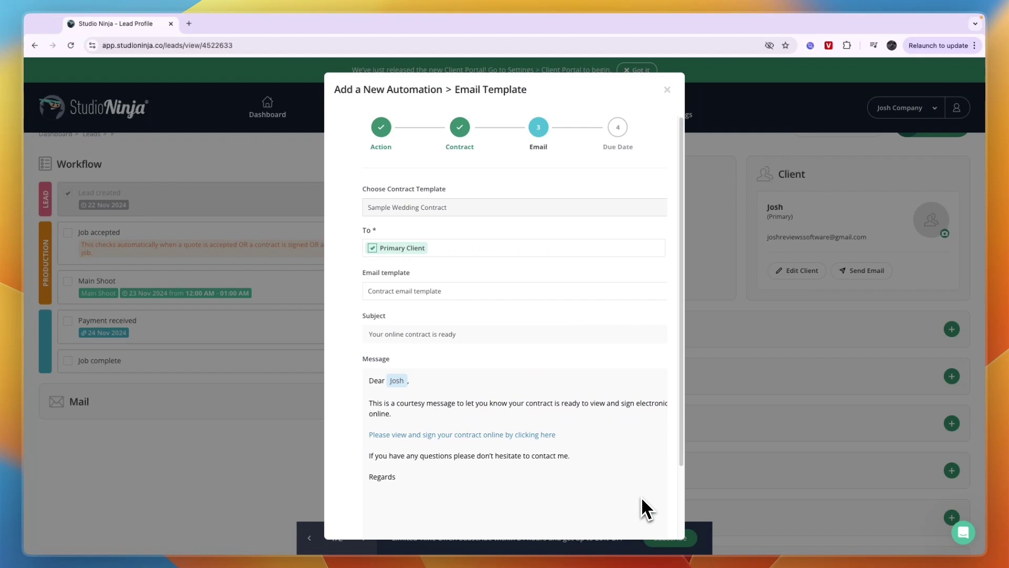
scroll(380, 307, down, 1)
scroll(453, 342, down, 2)
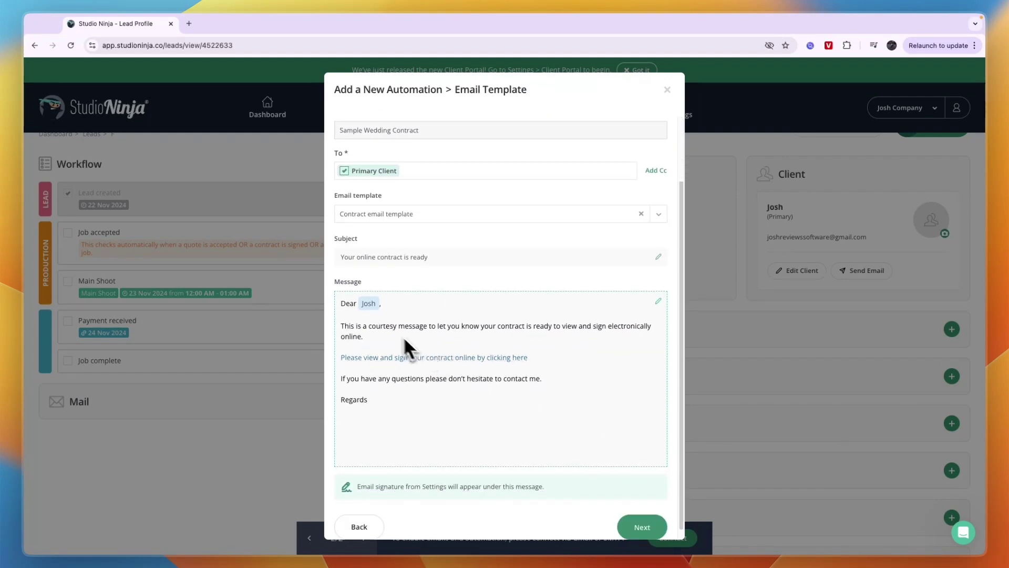
scroll(404, 329, down, 1)
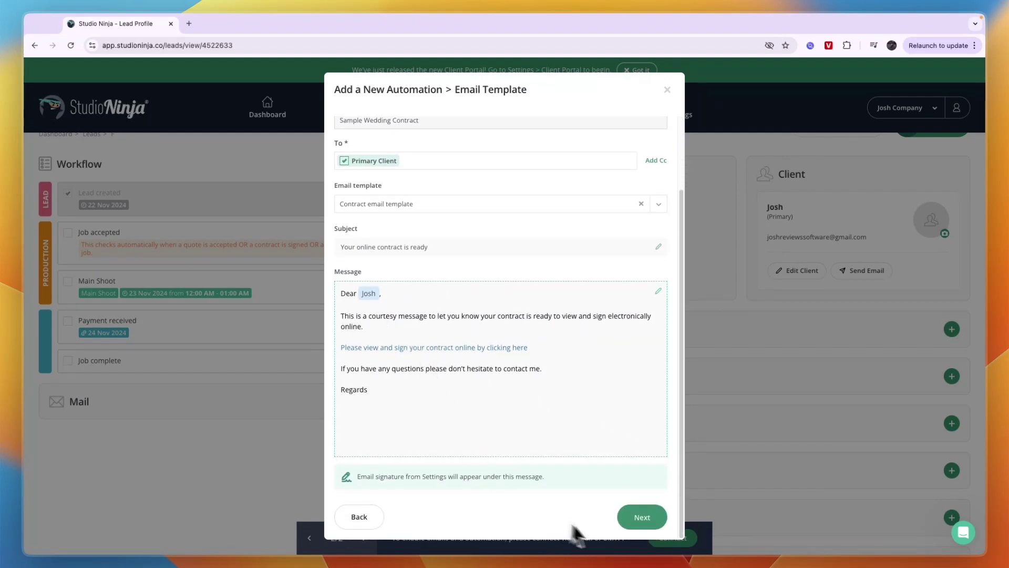
click(644, 521)
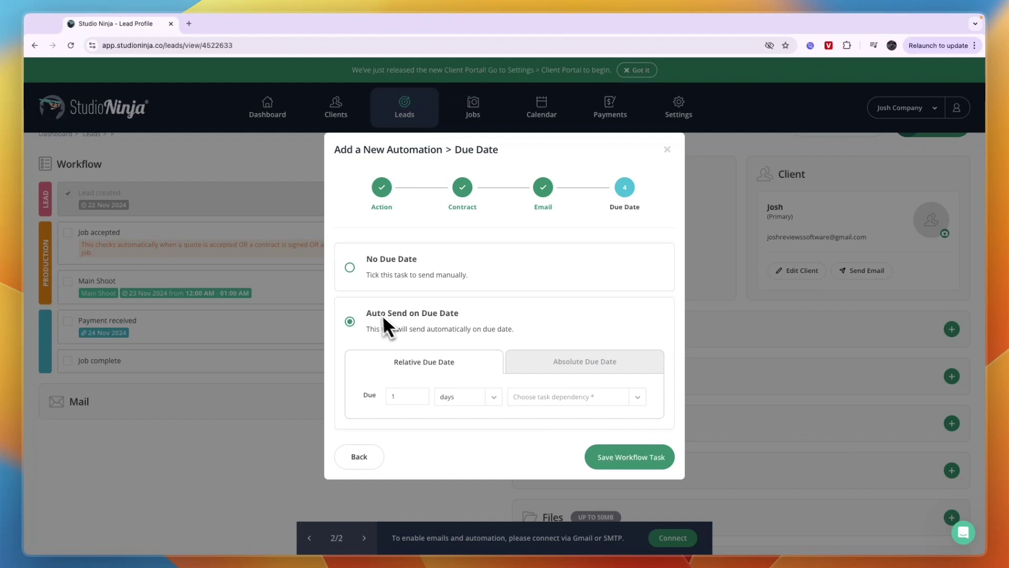
click(511, 400)
click(563, 430)
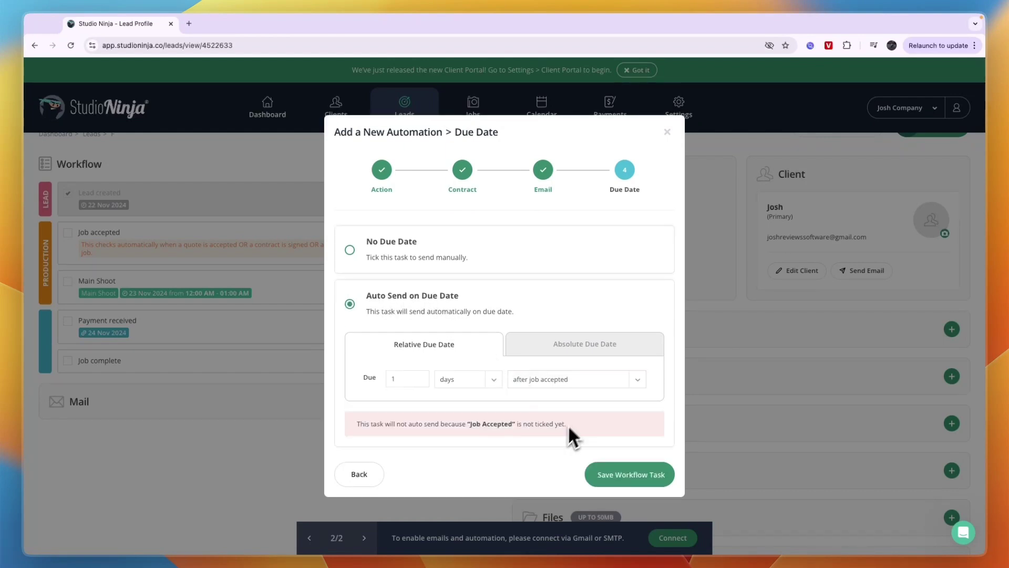
click(626, 474)
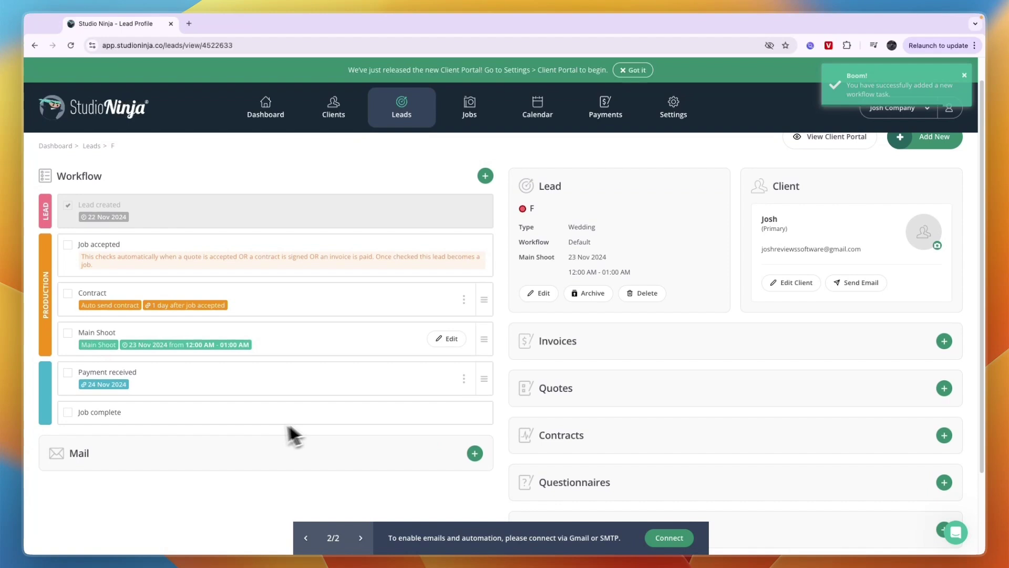
drag(122, 310, 126, 306)
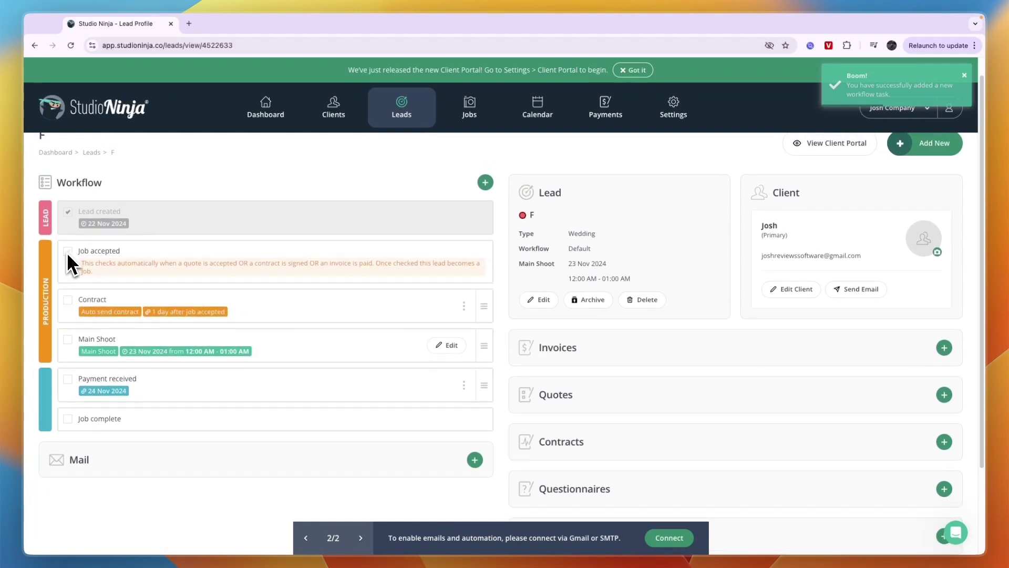
Mark lead F as Job accepted, confirm the conversion, and dismiss the job profile tour.
click(68, 252)
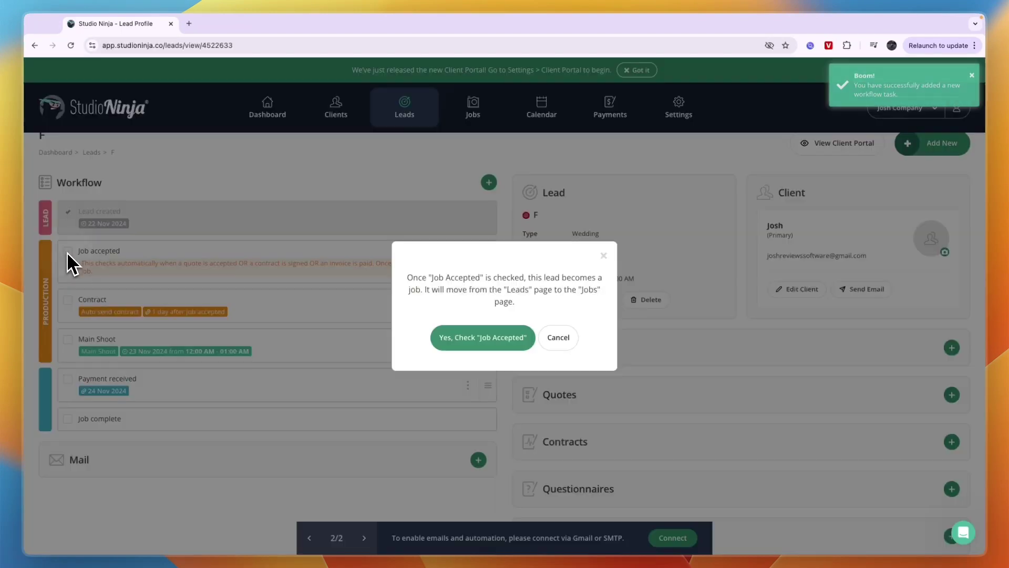
click(458, 342)
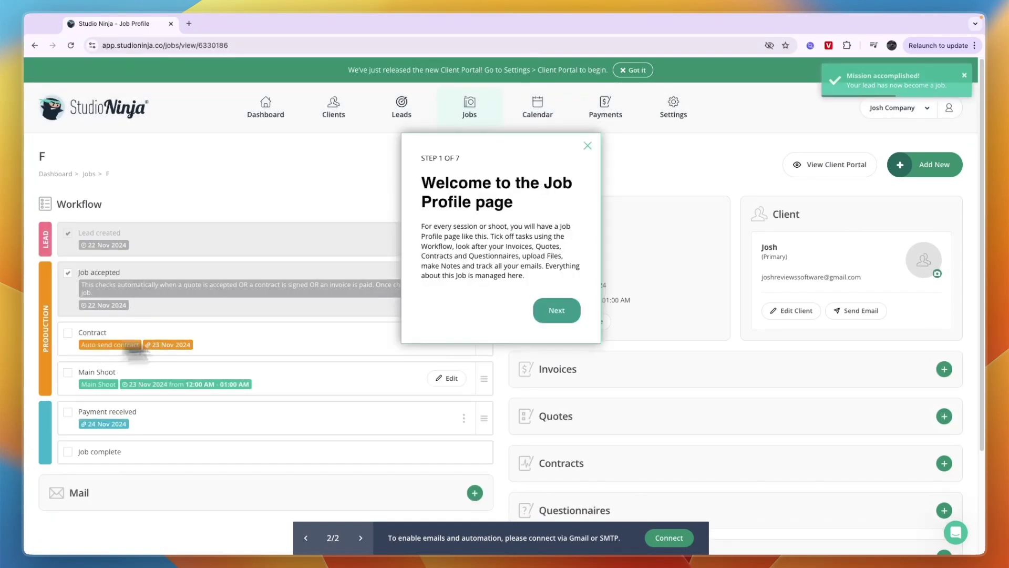
click(586, 145)
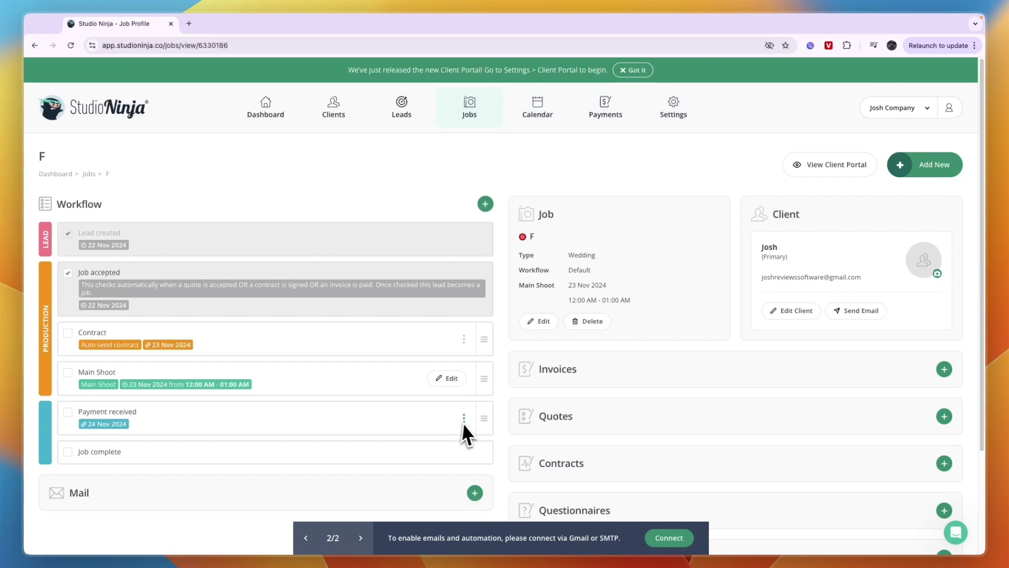
scroll(478, 412, down, 3)
scroll(451, 423, up, 5)
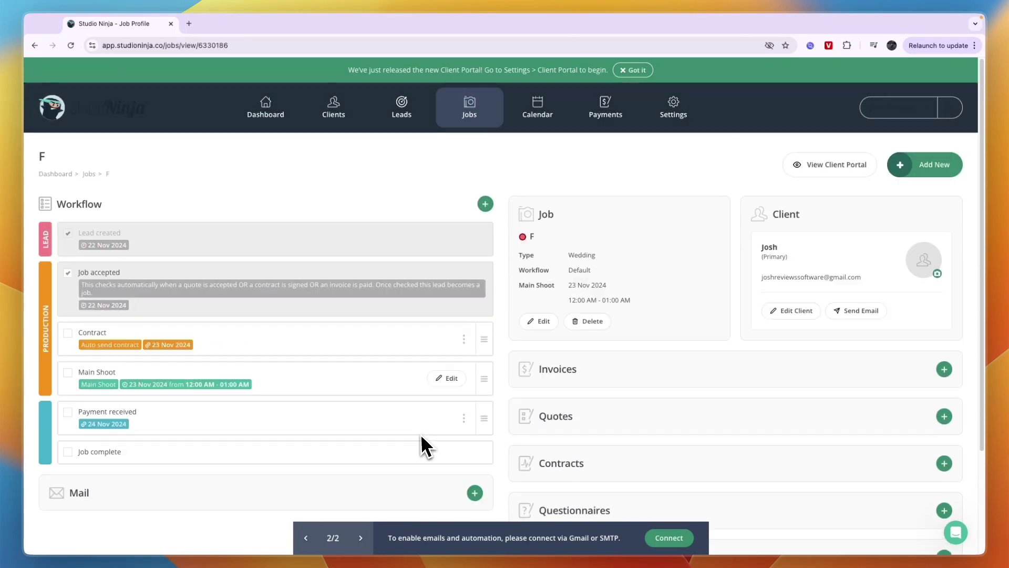
Open the Calendar and dismiss its welcome message.
click(537, 110)
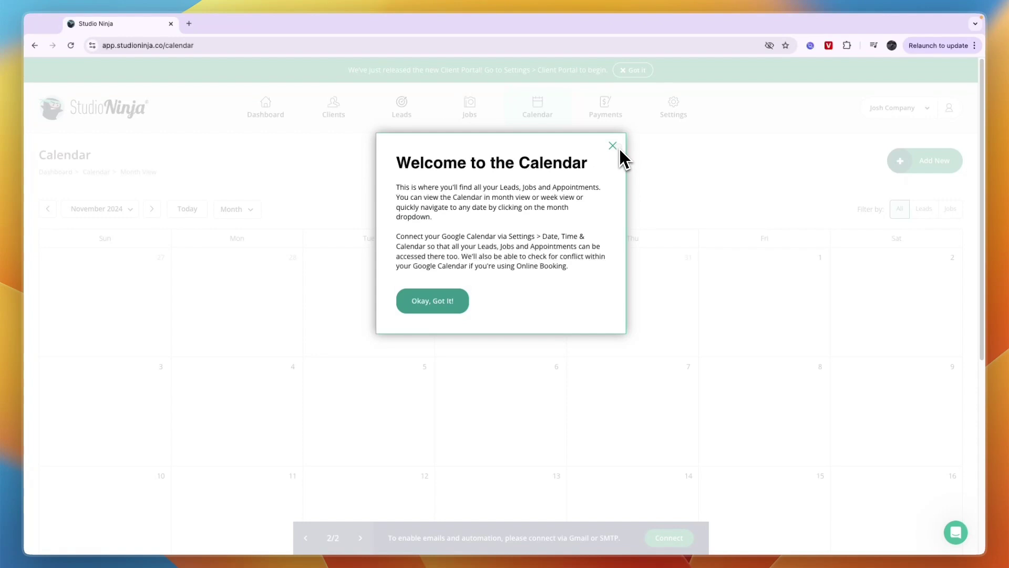
click(613, 146)
scroll(556, 266, down, 2)
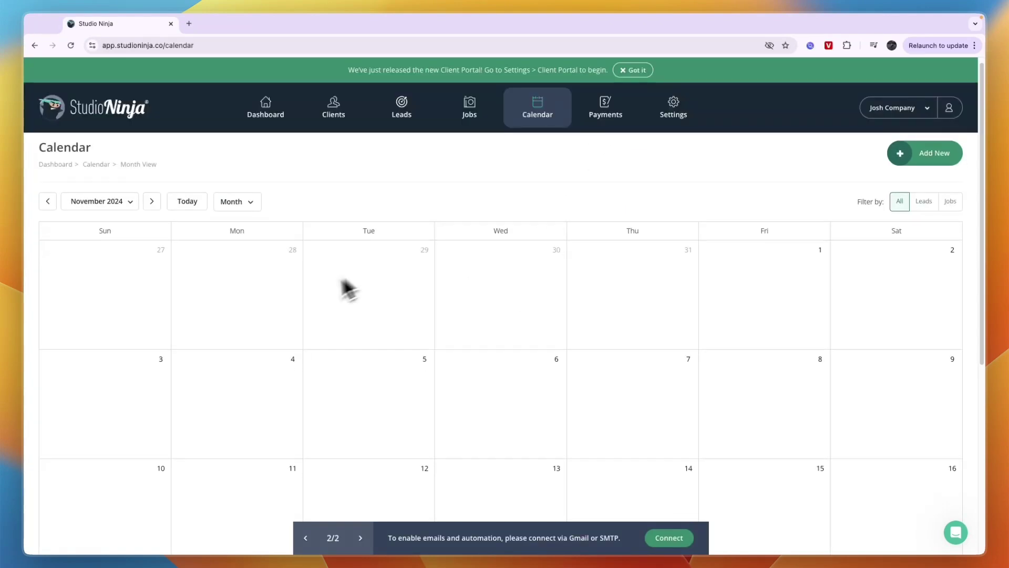
scroll(367, 322, up, 1)
scroll(573, 310, up, 1)
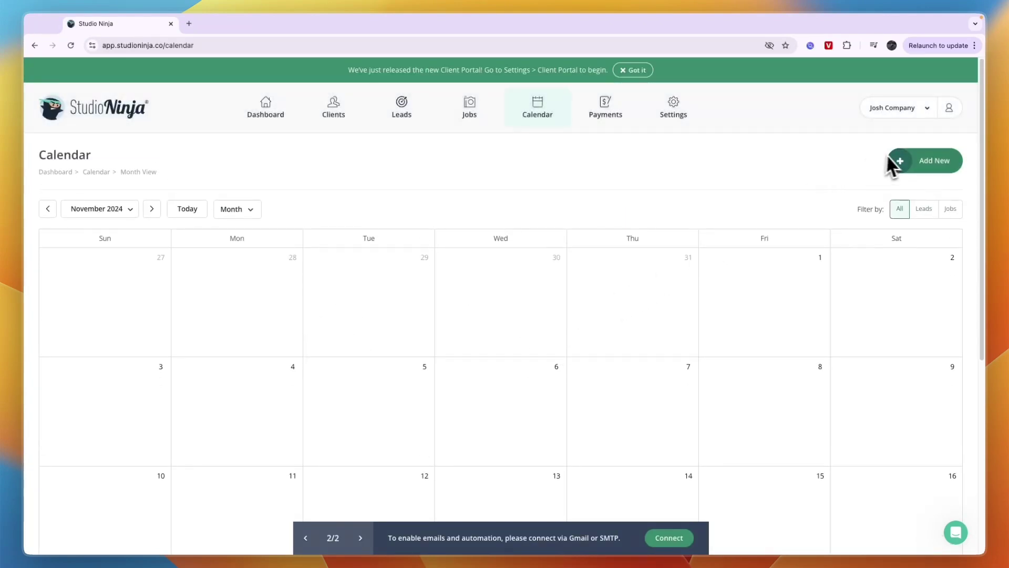
Add an 'Online Call' appointment on 26/11/2024 from 12:00 AM to 02:00 AM.
click(906, 164)
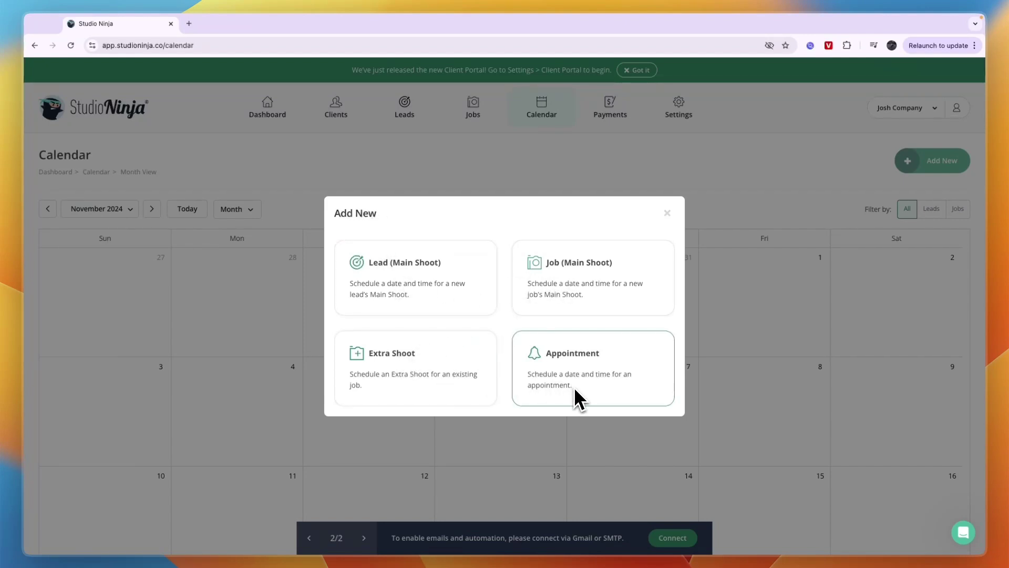
click(563, 375)
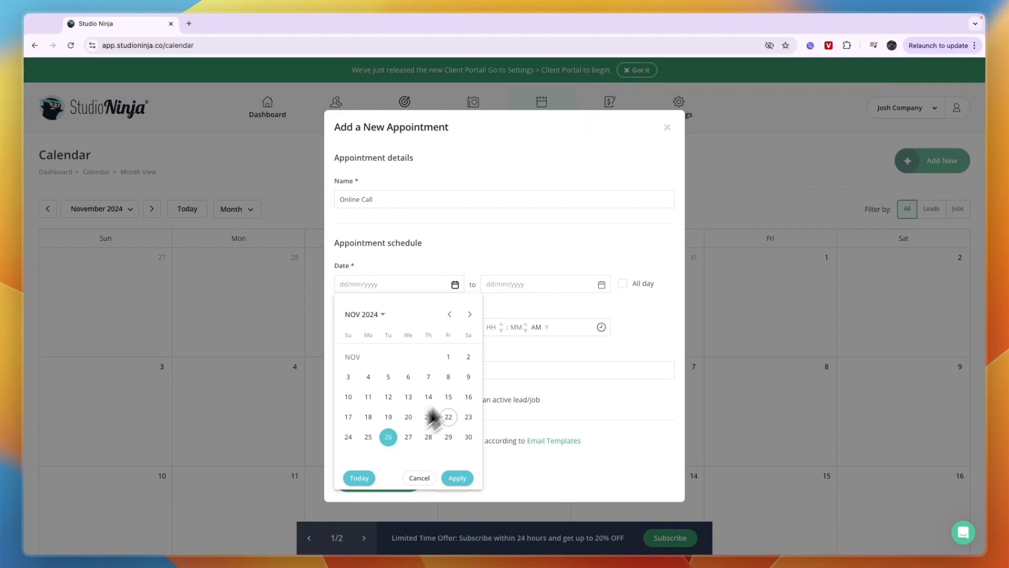
click(522, 316)
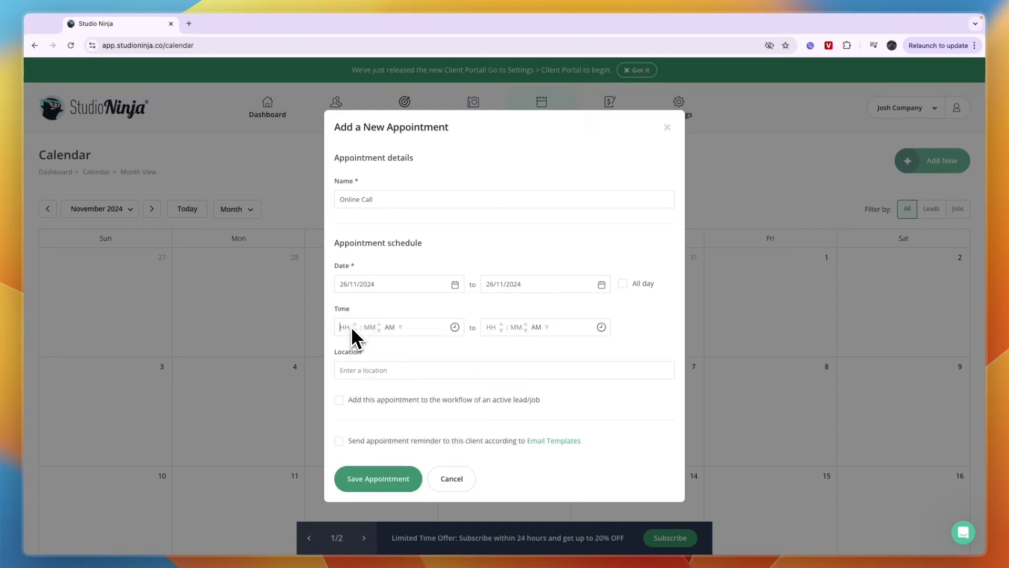
click(374, 366)
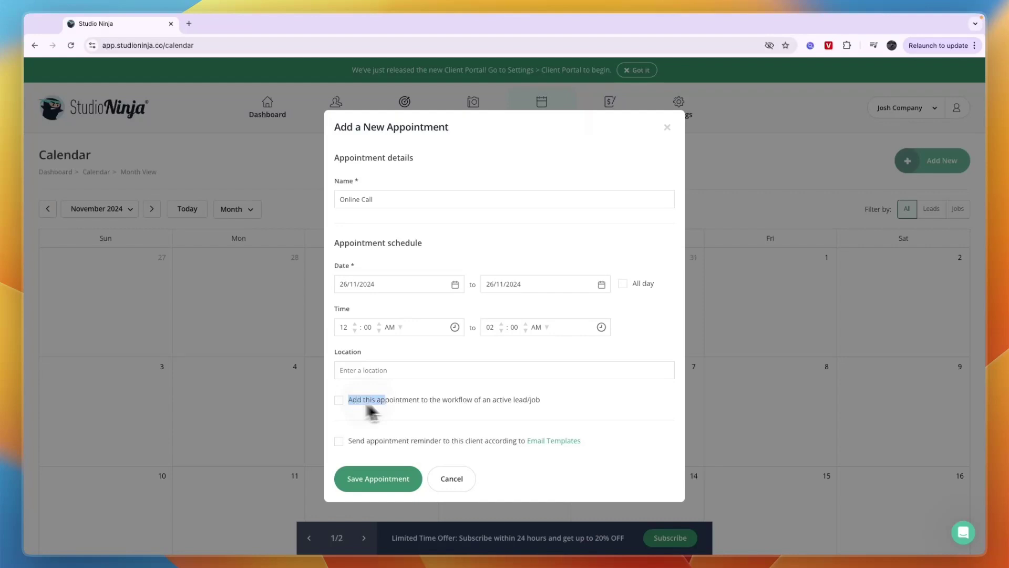
drag(366, 406, 549, 409)
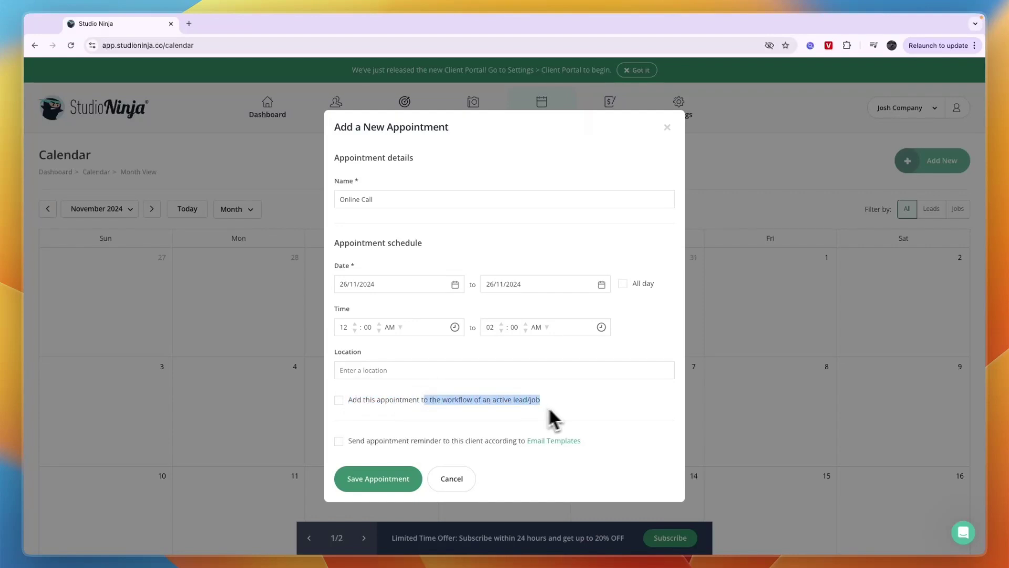
drag(359, 440, 607, 463)
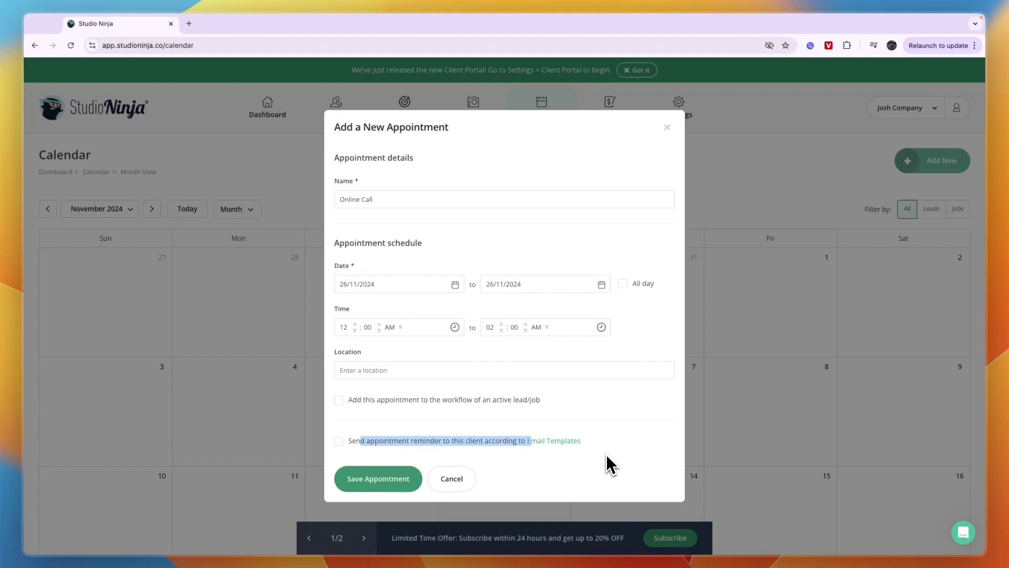
click(608, 464)
View job F's 23 November Main Shoot details, then close them and the Add New choices.
click(384, 479)
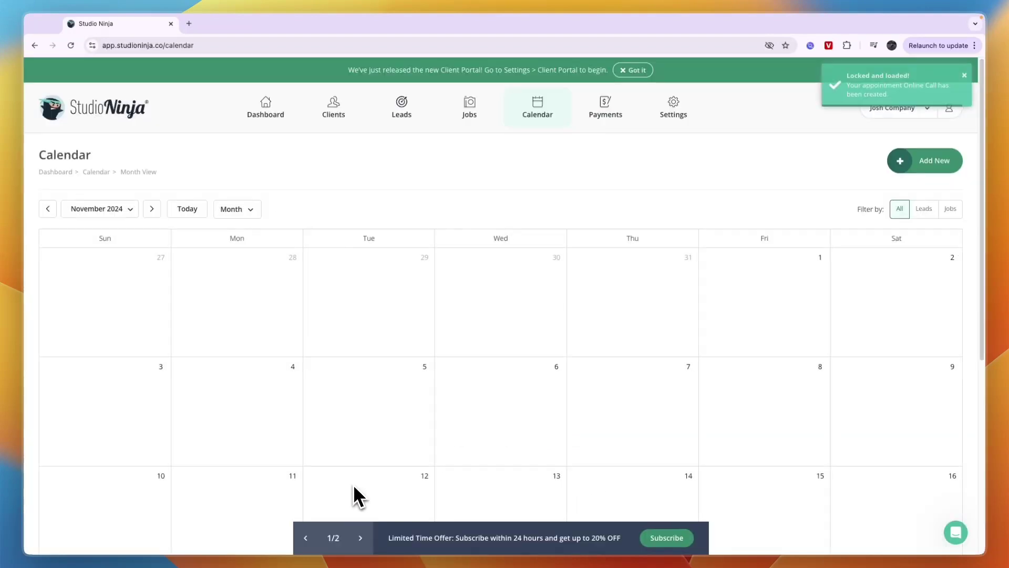
scroll(349, 453, down, 5)
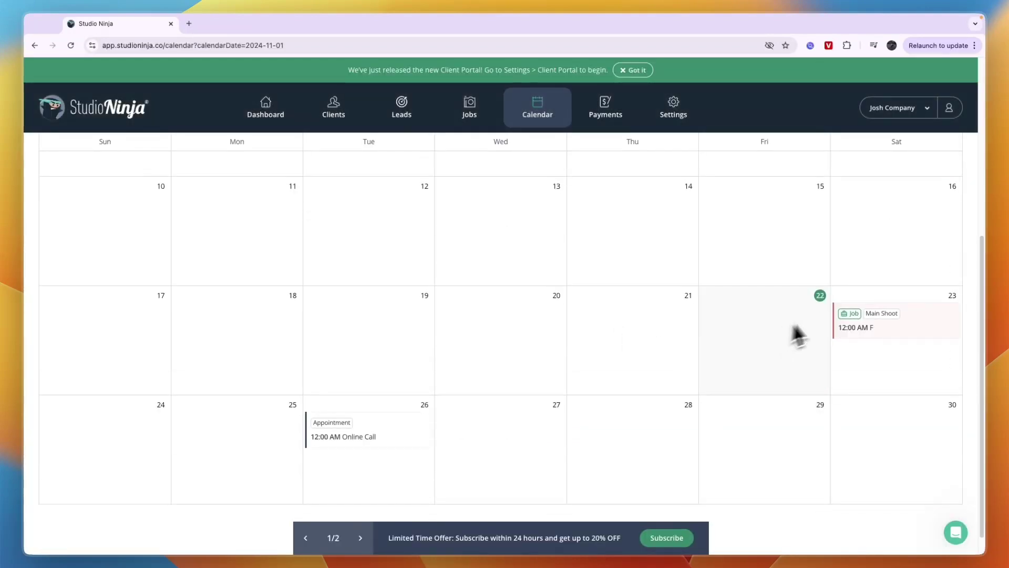
click(862, 322)
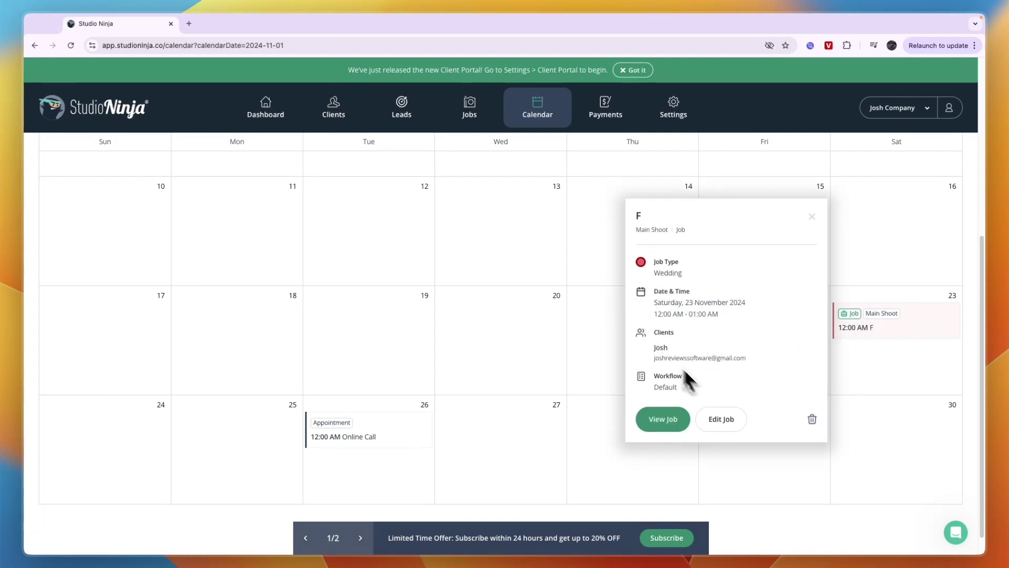
drag(692, 379, 669, 271)
click(702, 329)
click(889, 365)
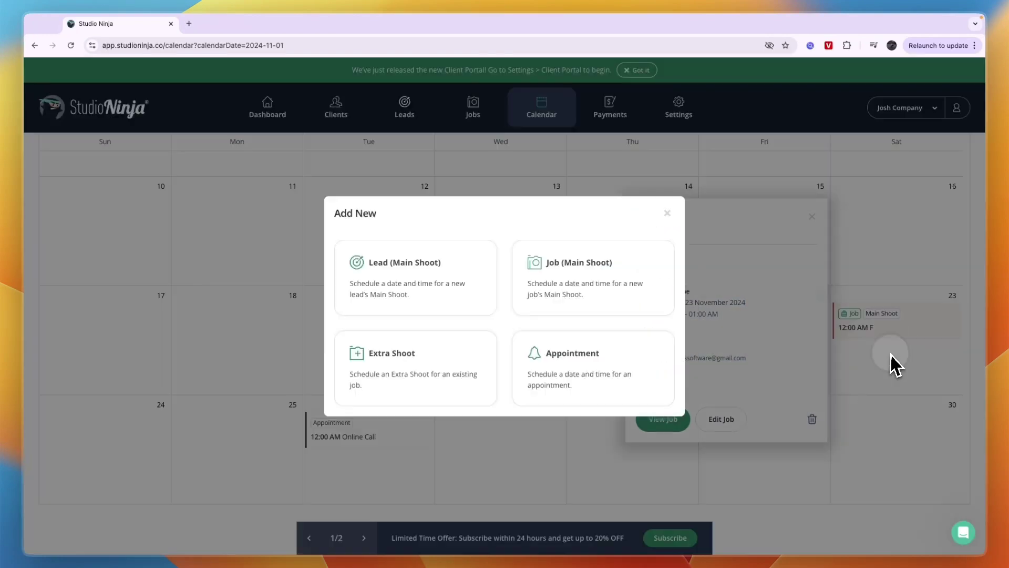
click(891, 357)
scroll(463, 303, down, 1)
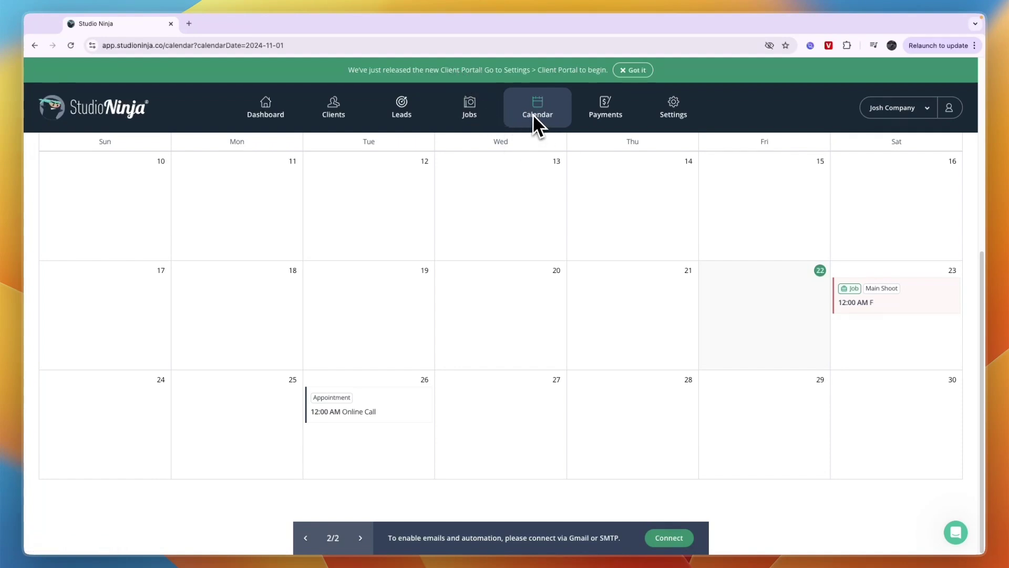
Dismiss the client portal announcement and look over the Payments overview.
click(633, 69)
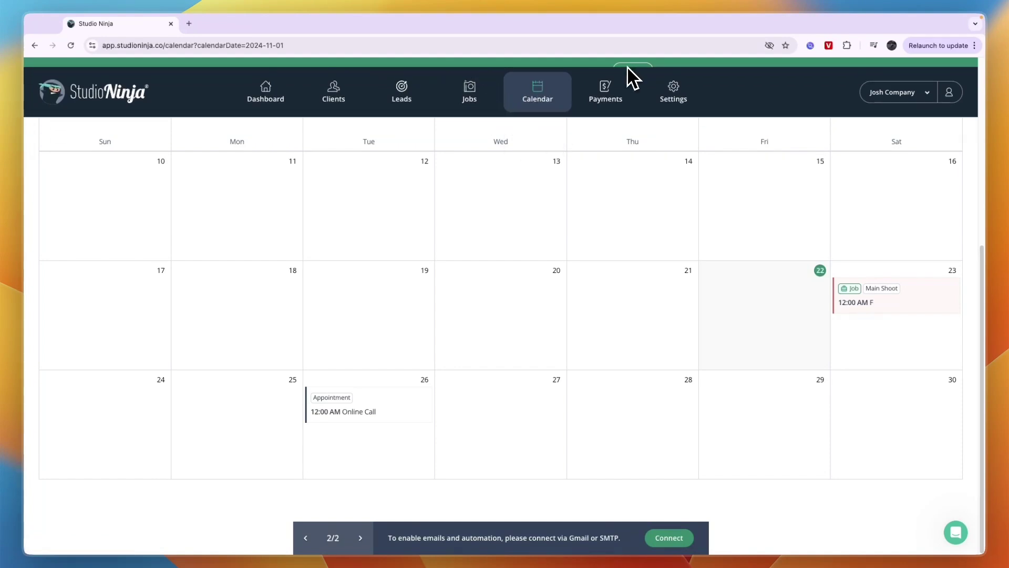
click(605, 85)
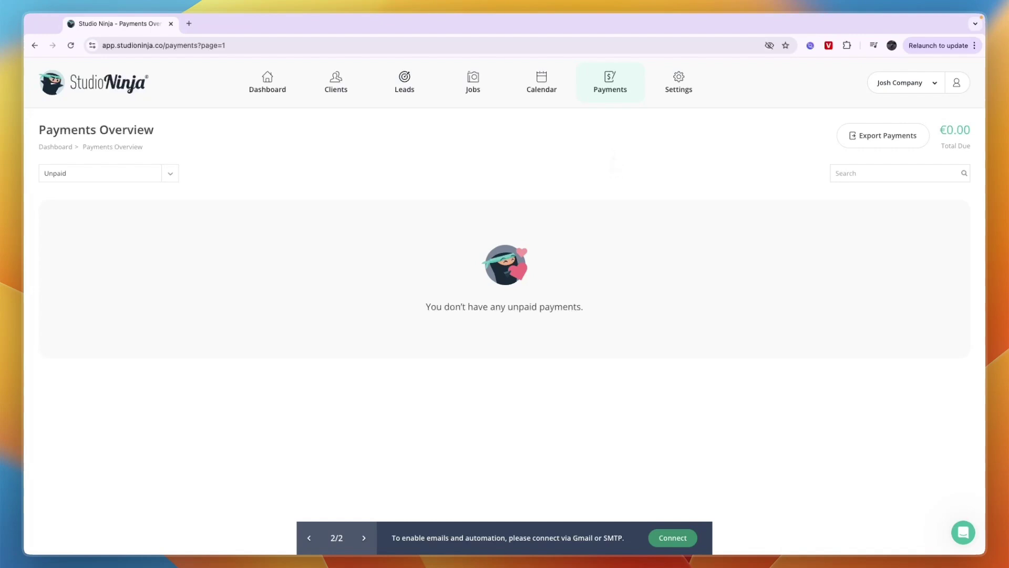
click(902, 88)
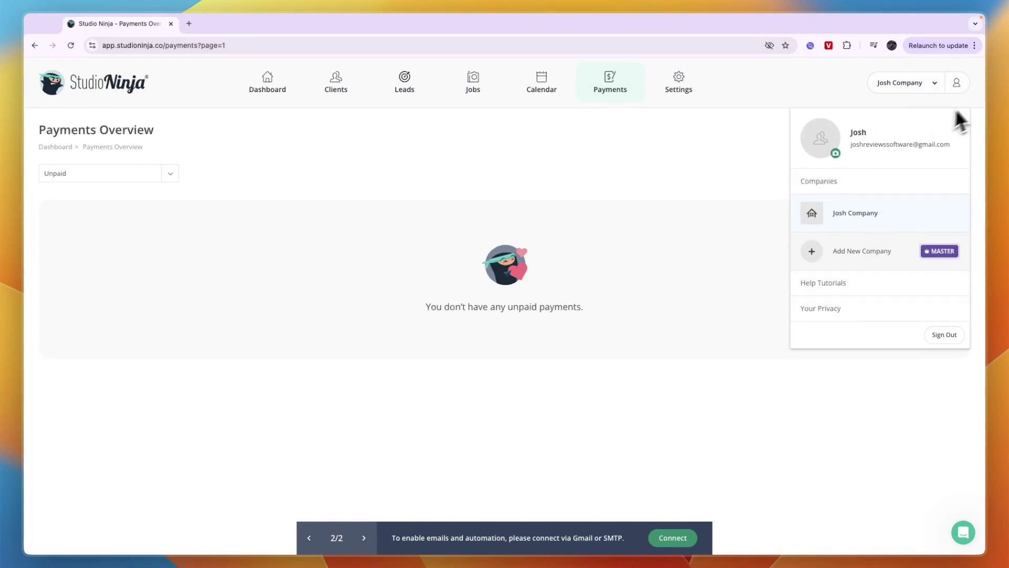
click(956, 85)
View the Account & Subscription settings, close the subscription plans offer, and return to the dashboard.
click(957, 84)
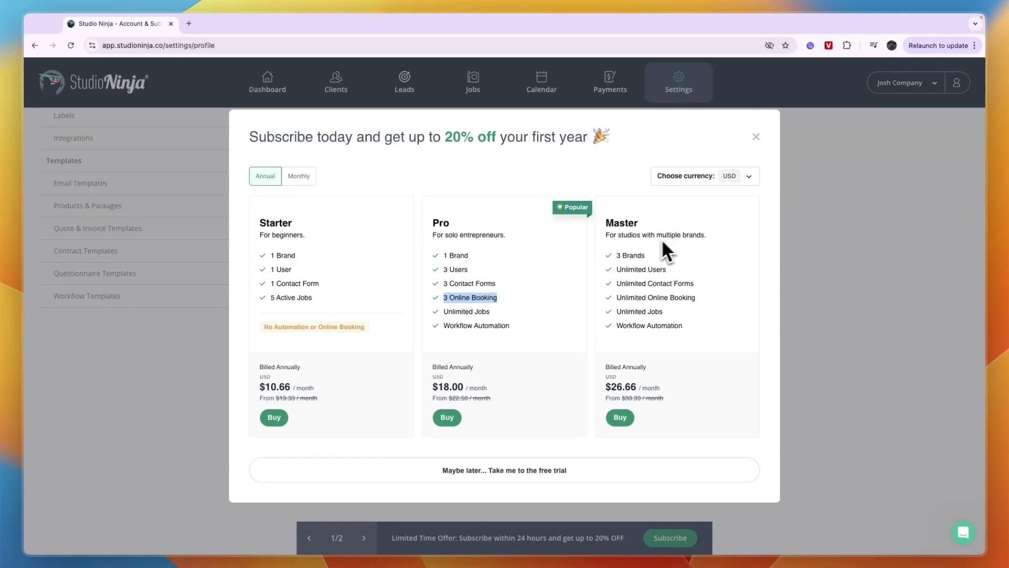
drag(604, 225, 732, 223)
click(626, 229)
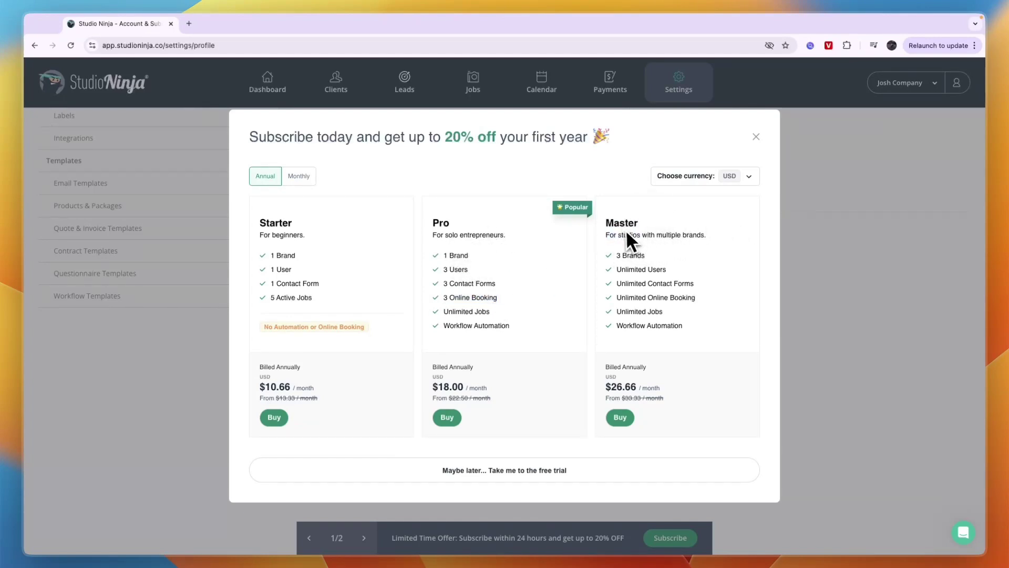
double_click(623, 254)
click(691, 262)
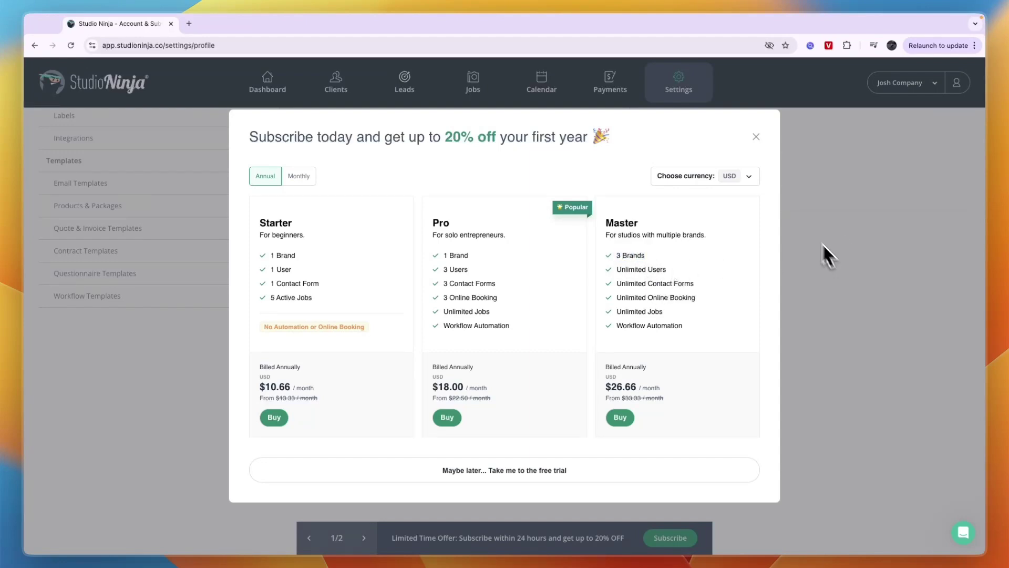
click(756, 137)
click(914, 83)
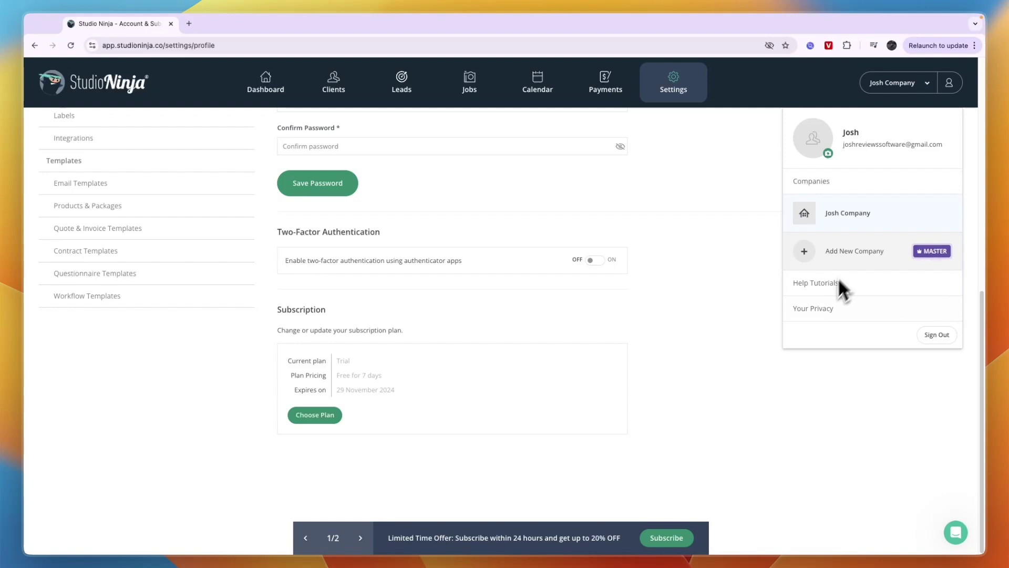
click(717, 234)
scroll(531, 203, up, 10)
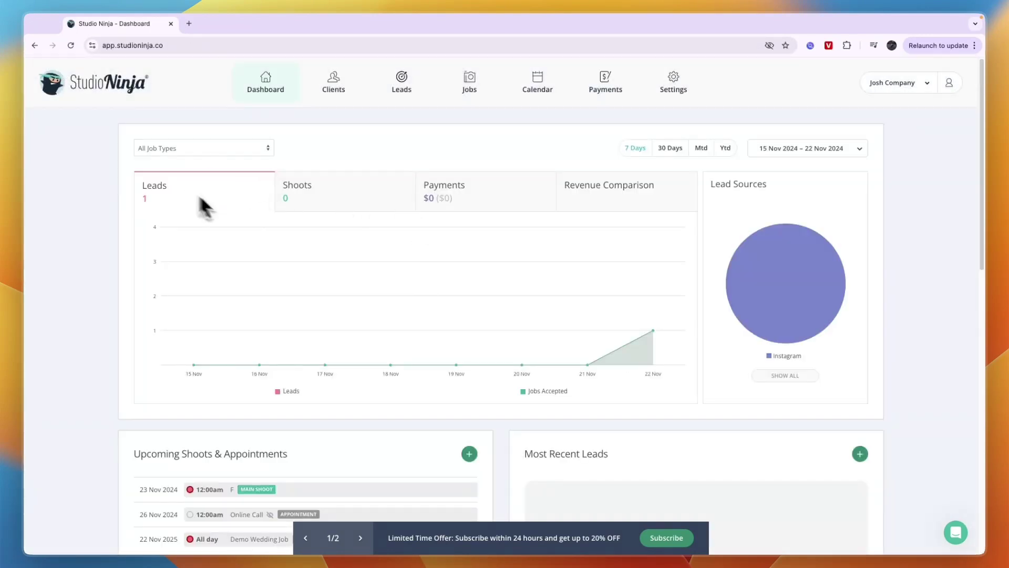
Cycle the dashboard through the Shoots, Payments, Revenue Comparison and Leads charts.
click(305, 201)
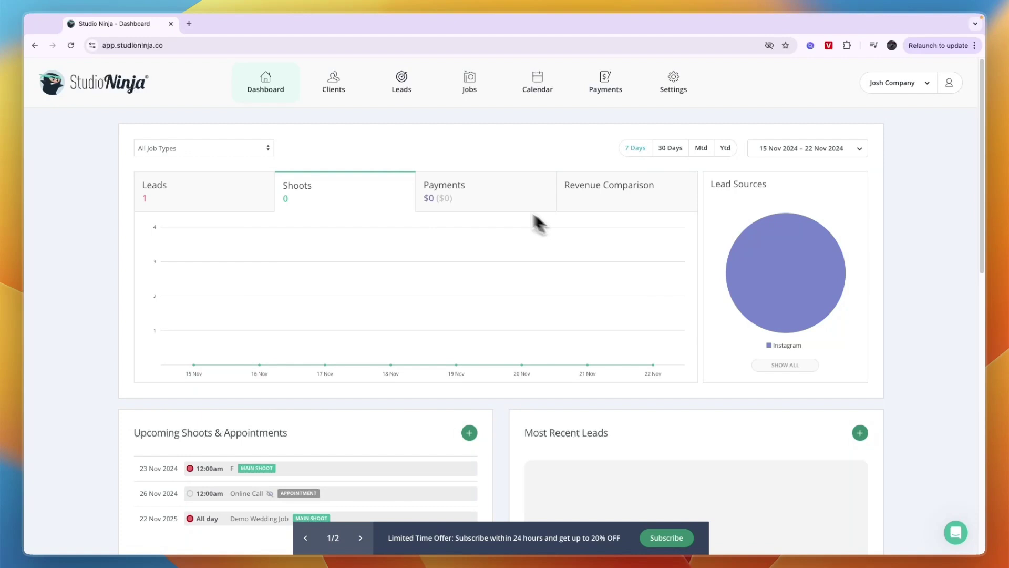
click(494, 202)
click(605, 201)
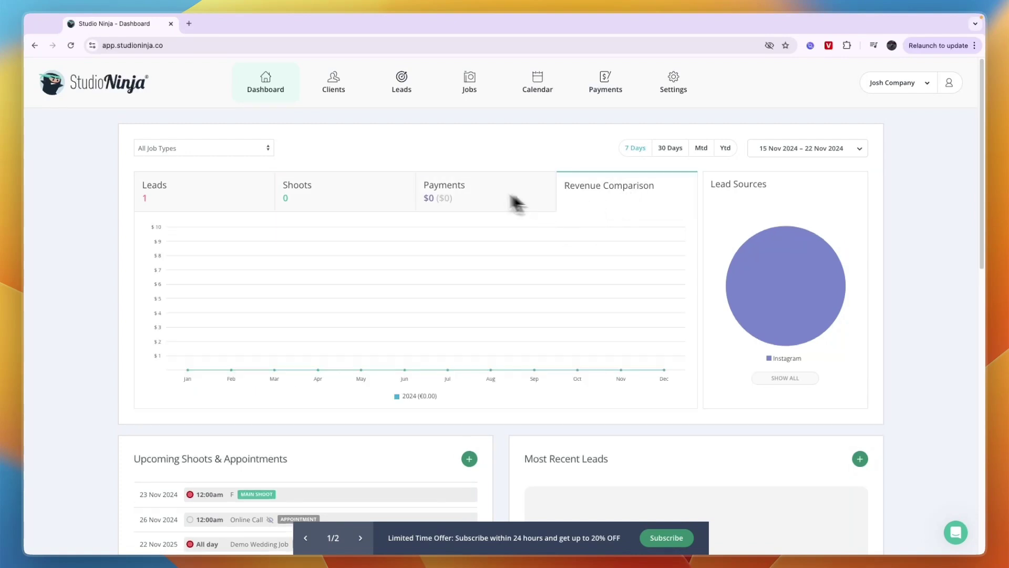
click(457, 200)
click(261, 195)
scroll(290, 210, down, 3)
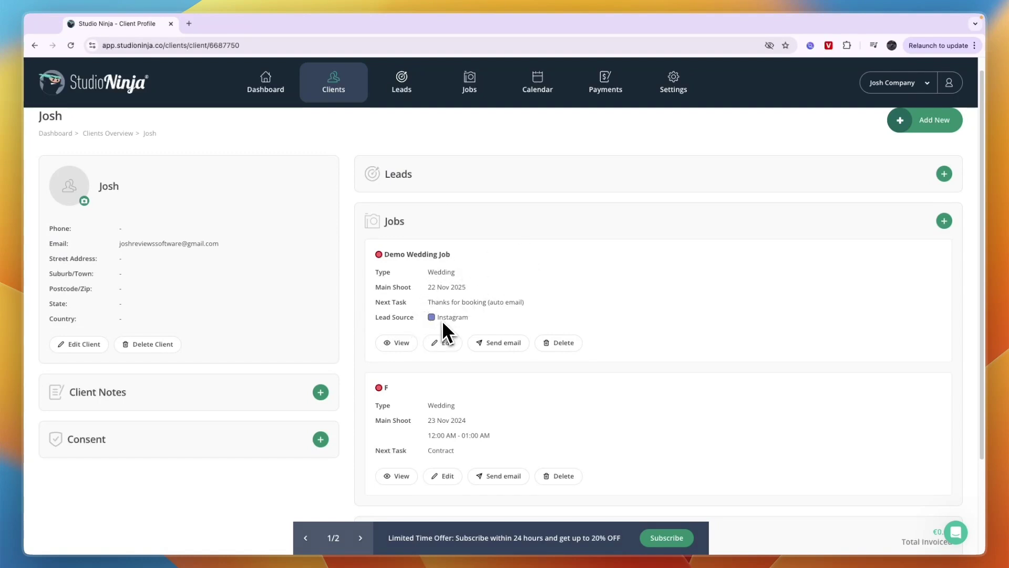
Switch the Demo Wedding Job's lead source from Instagram to Word of mouth and save the job.
drag(439, 319, 490, 321)
click(441, 344)
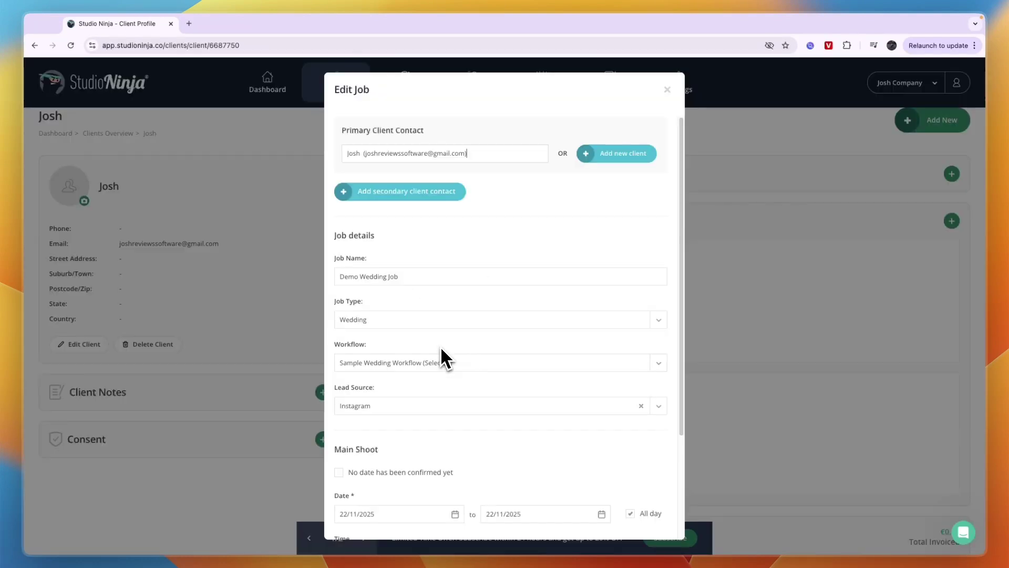
scroll(440, 357, down, 3)
click(364, 271)
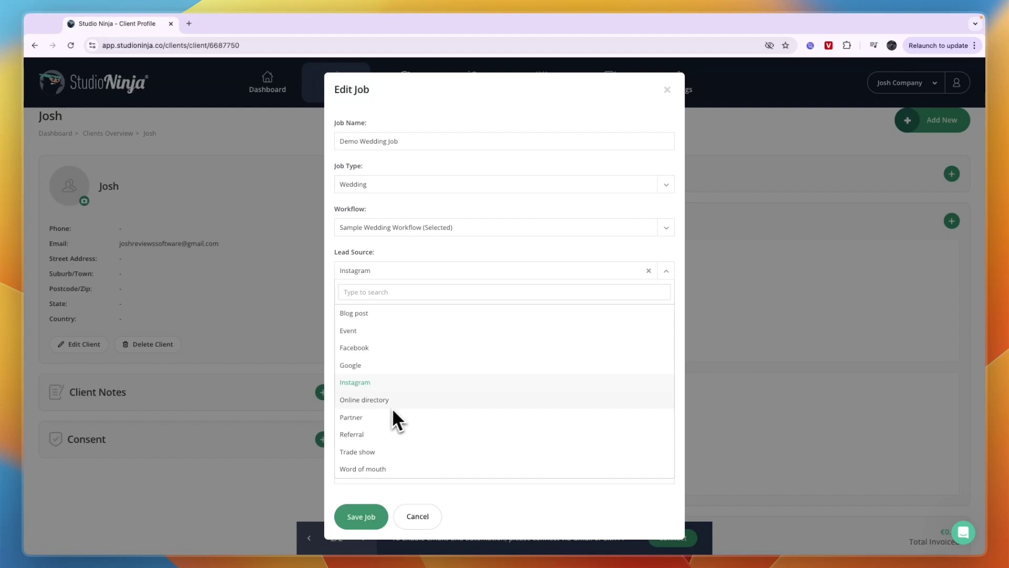
click(387, 469)
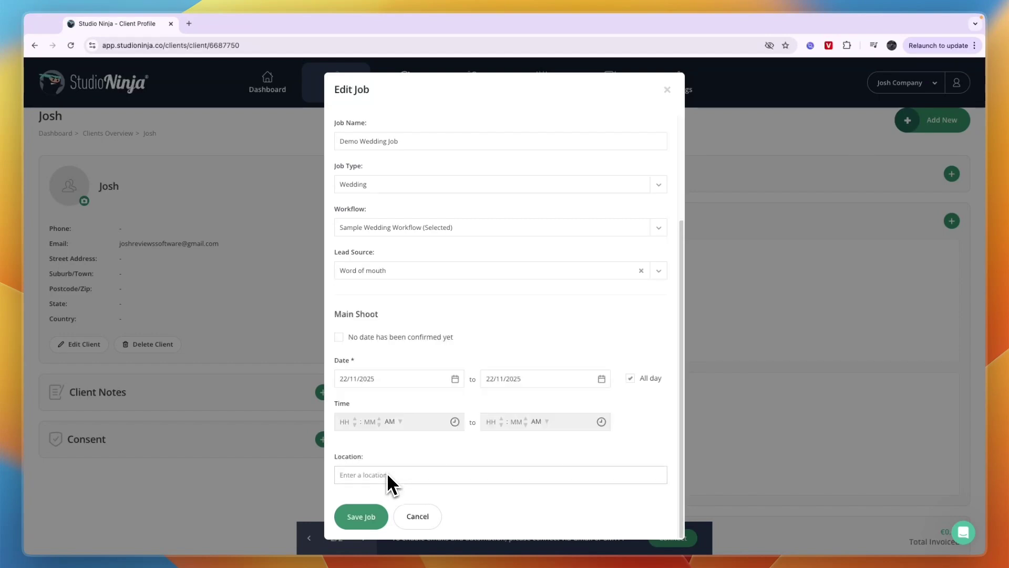
click(360, 518)
click(283, 93)
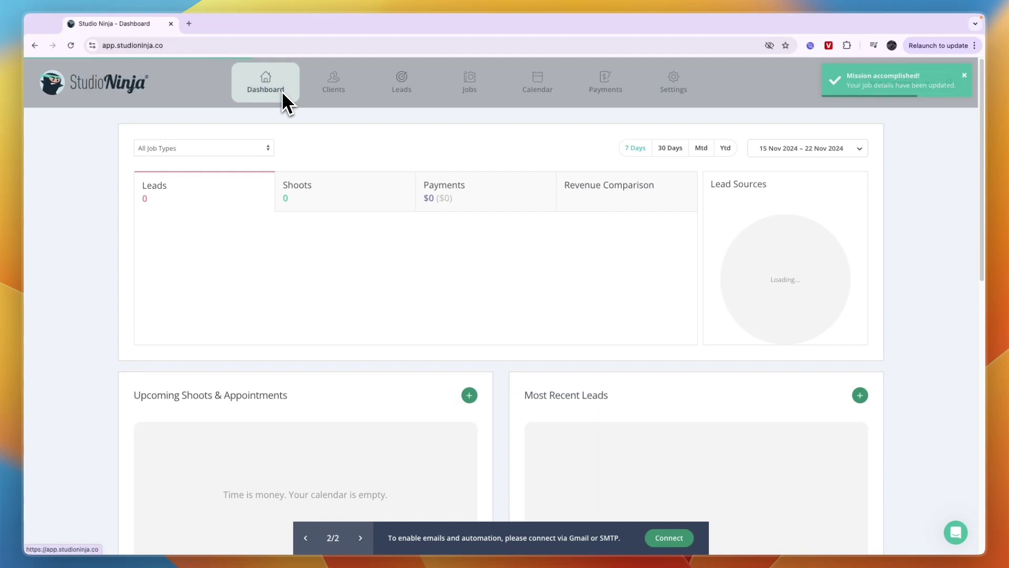
Check the dashboard's Lead Sources pie chart, now showing Word of mouth as the only source.
mouse_move(782, 309)
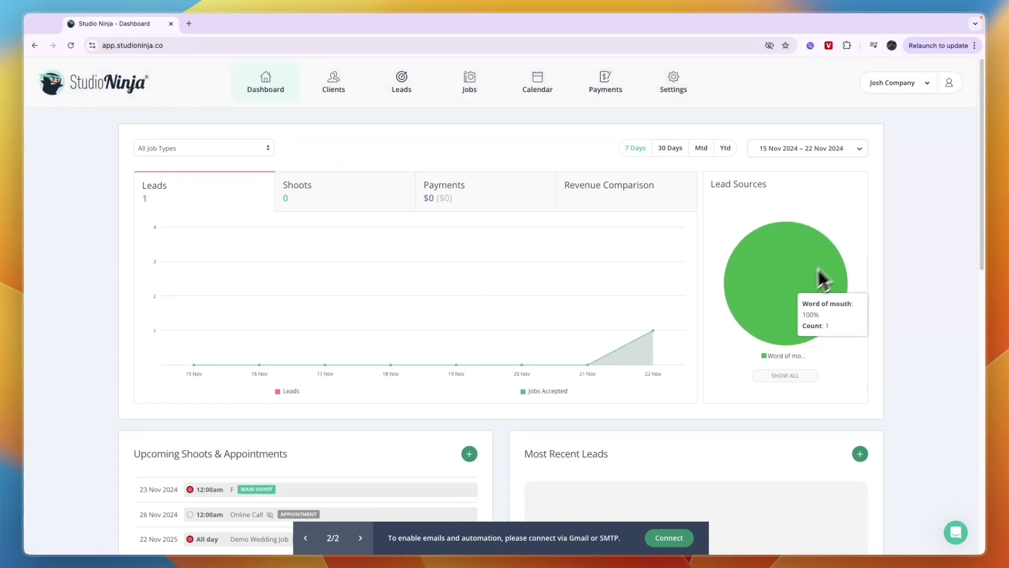
scroll(713, 300, down, 4)
scroll(660, 299, down, 2)
scroll(641, 299, up, 6)
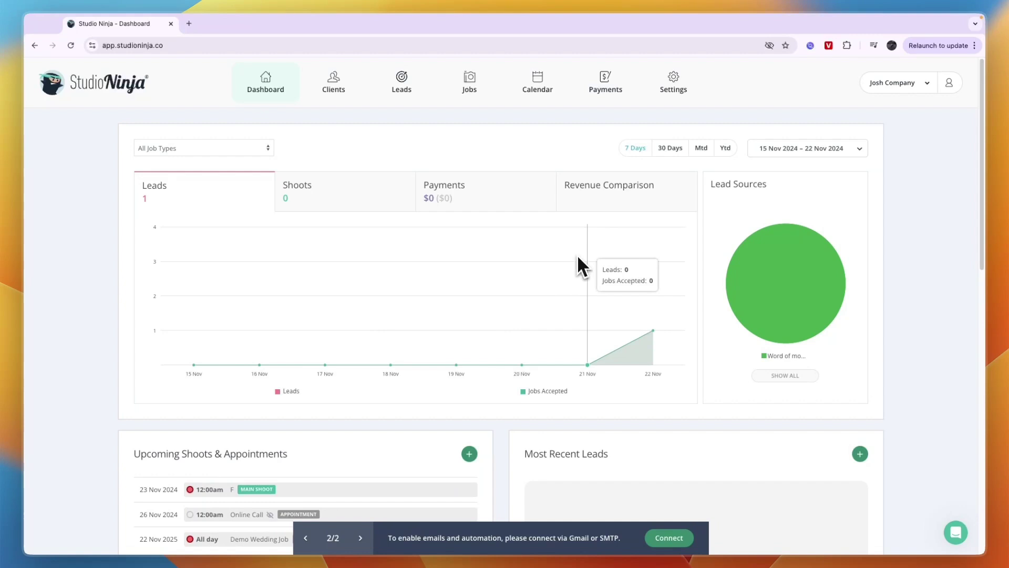
Visit Clients Overview, cancel a new client form, then open Jobs Overview and dismiss its welcome message.
click(333, 87)
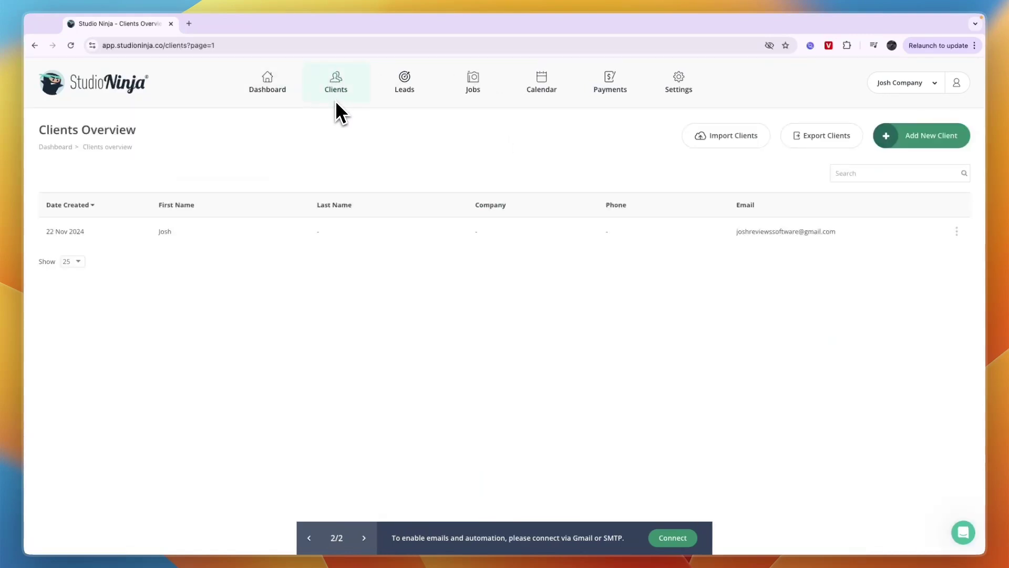
click(921, 137)
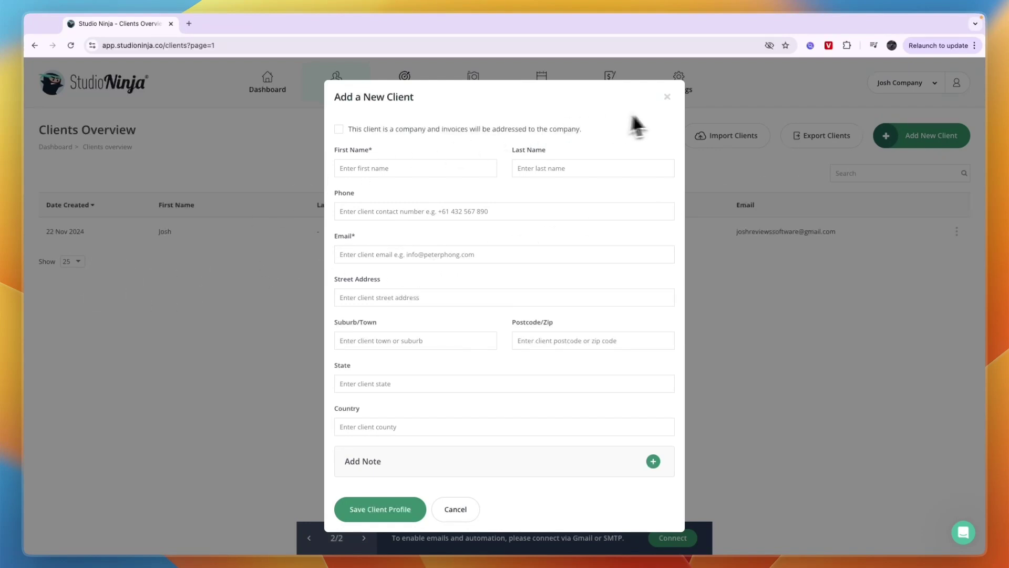
click(667, 97)
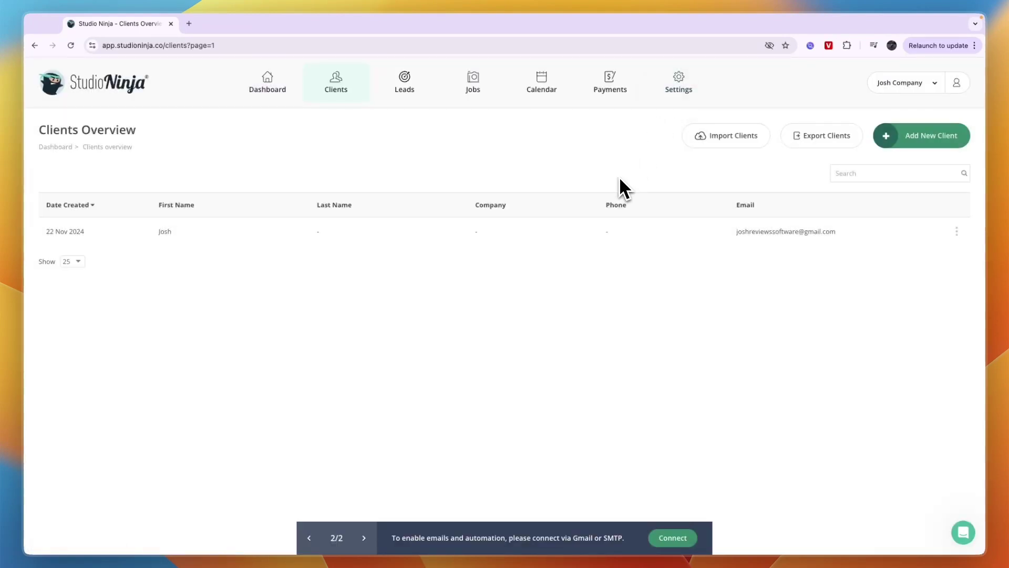
click(456, 77)
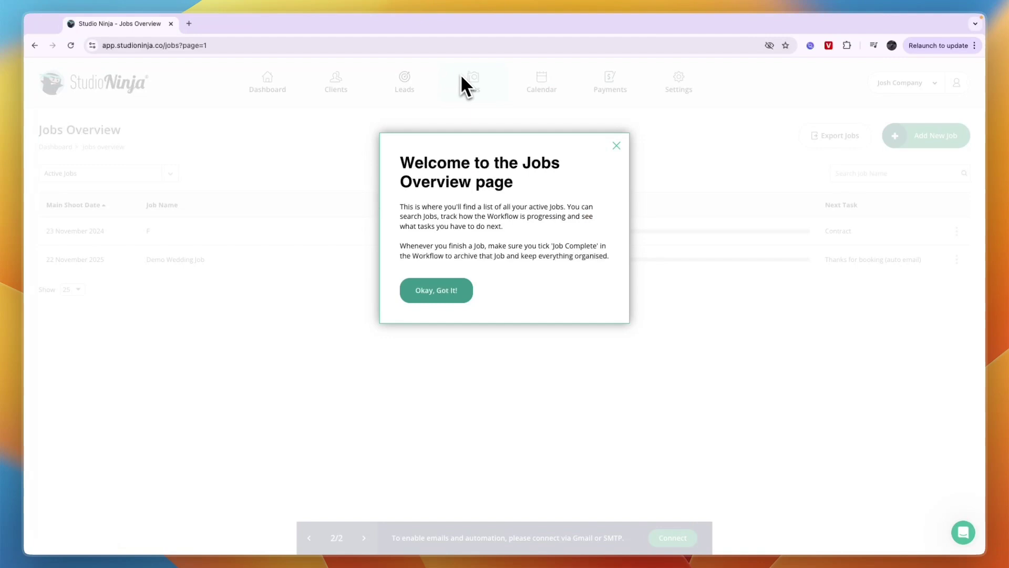
click(616, 146)
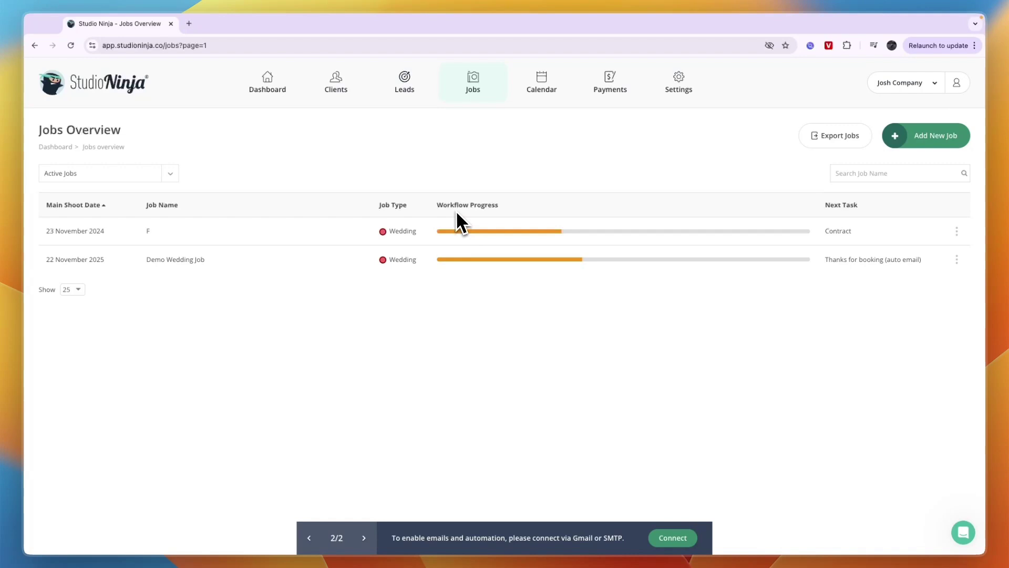
Review the Demo Wedding Job profile's Word of mouth lead source, then go to the calendar.
drag(441, 205, 533, 213)
click(513, 261)
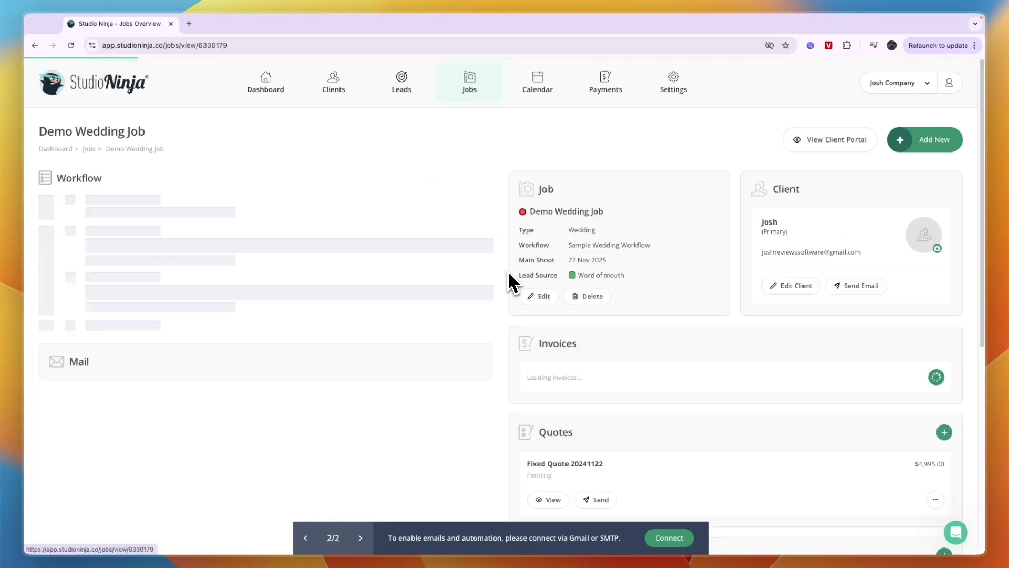
scroll(292, 256, down, 3)
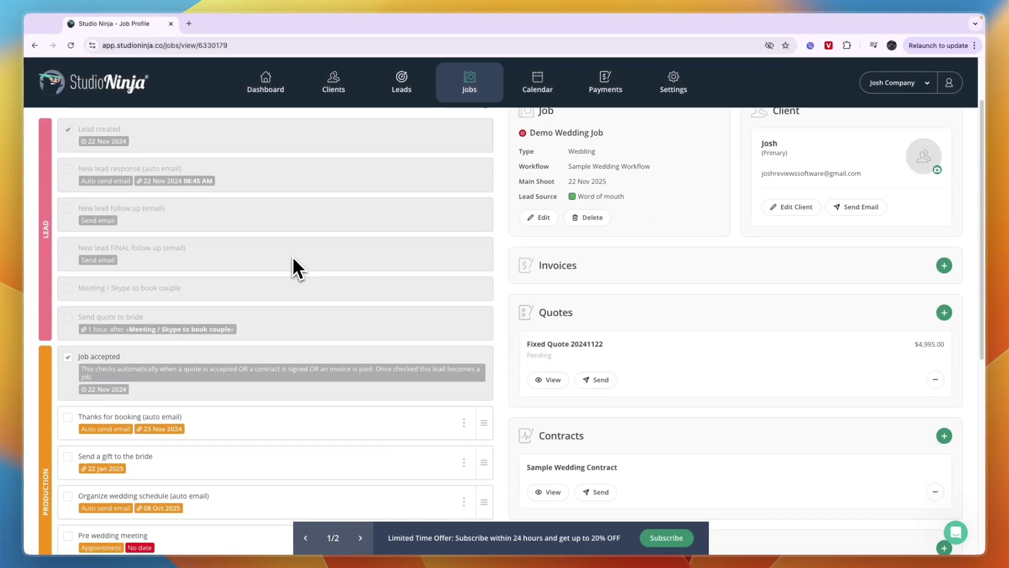
scroll(291, 256, down, 6)
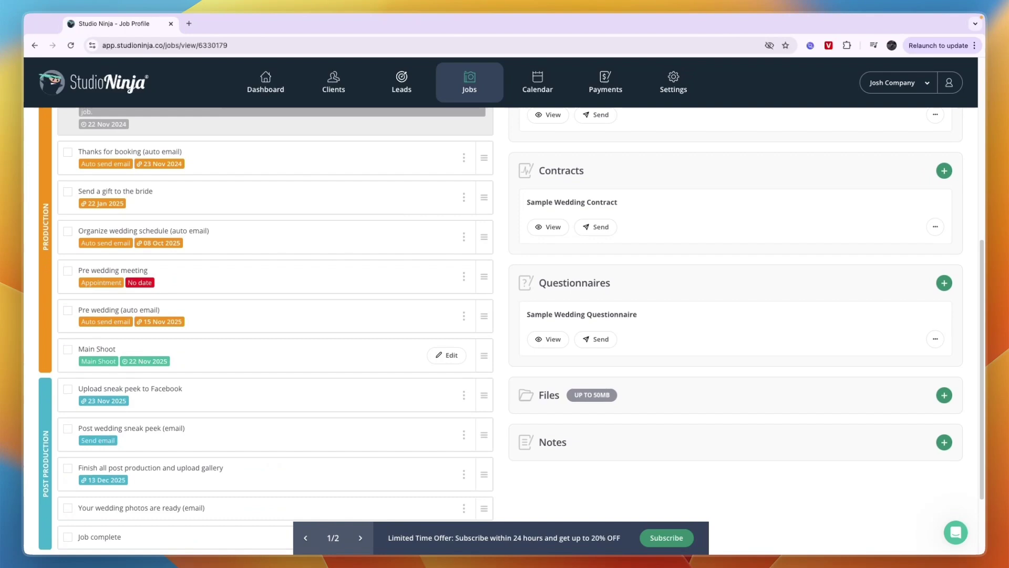
scroll(291, 252, up, 6)
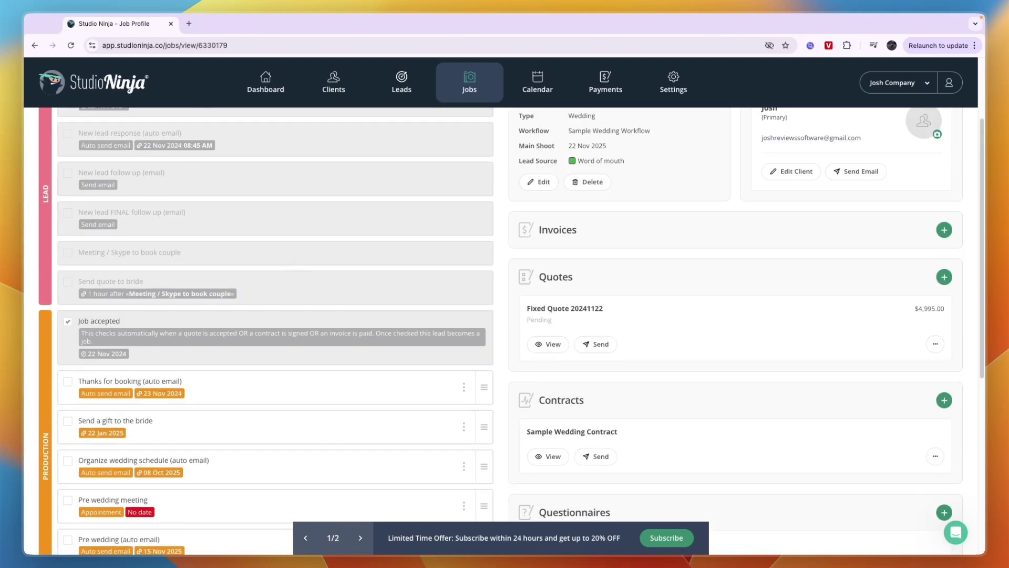
scroll(290, 258, up, 2)
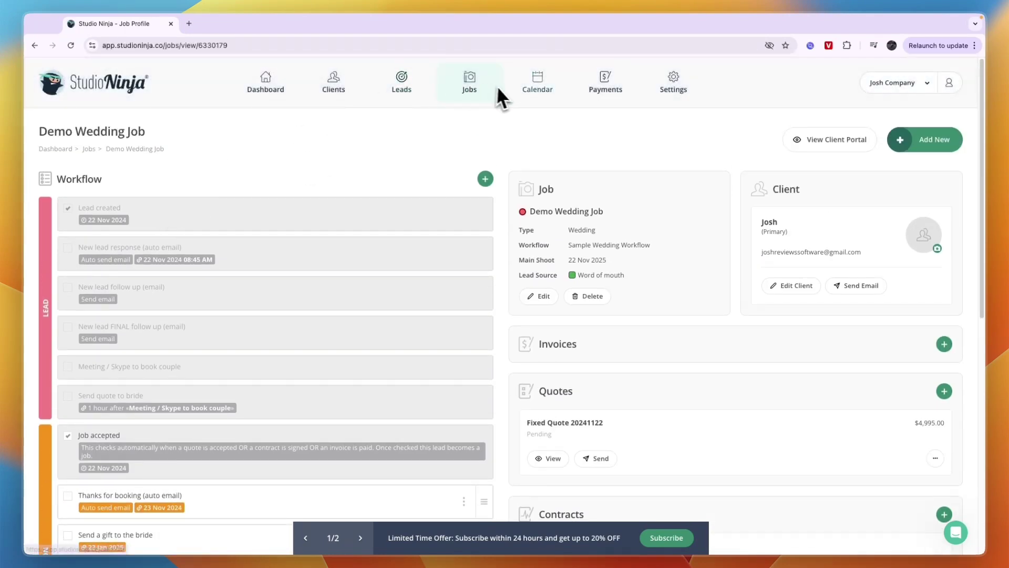
click(524, 89)
scroll(494, 200, down, 5)
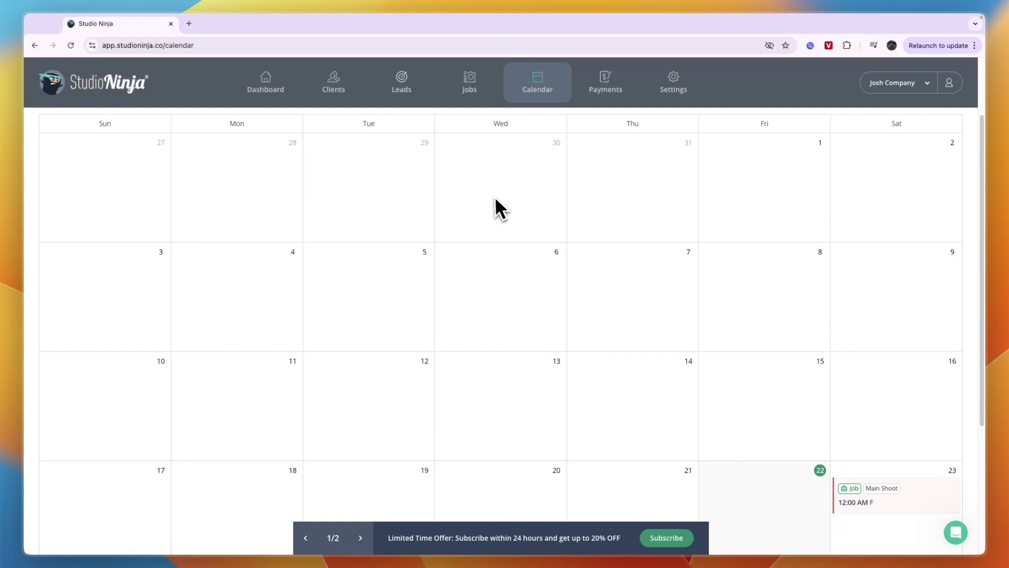
scroll(494, 202, down, 1)
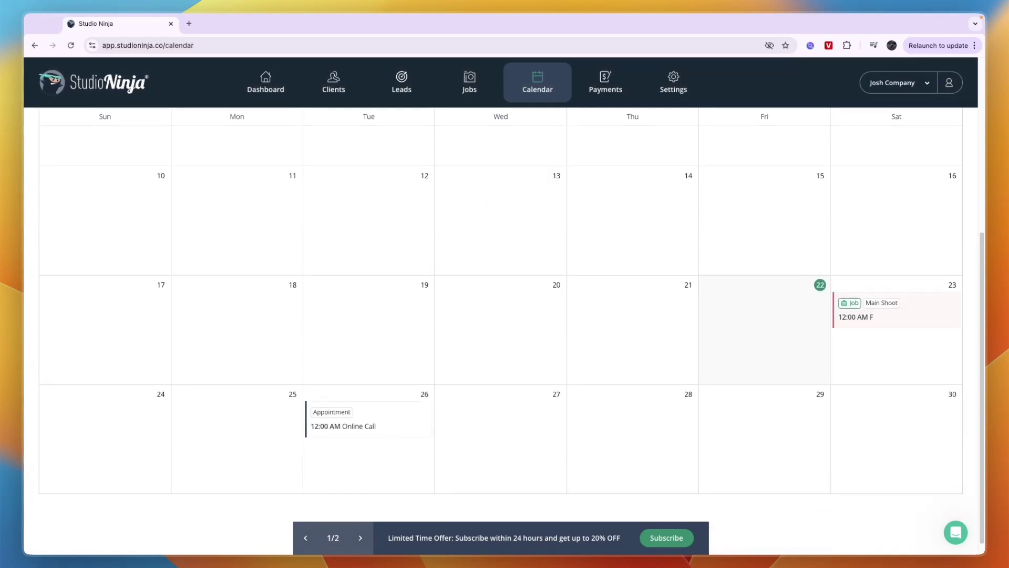